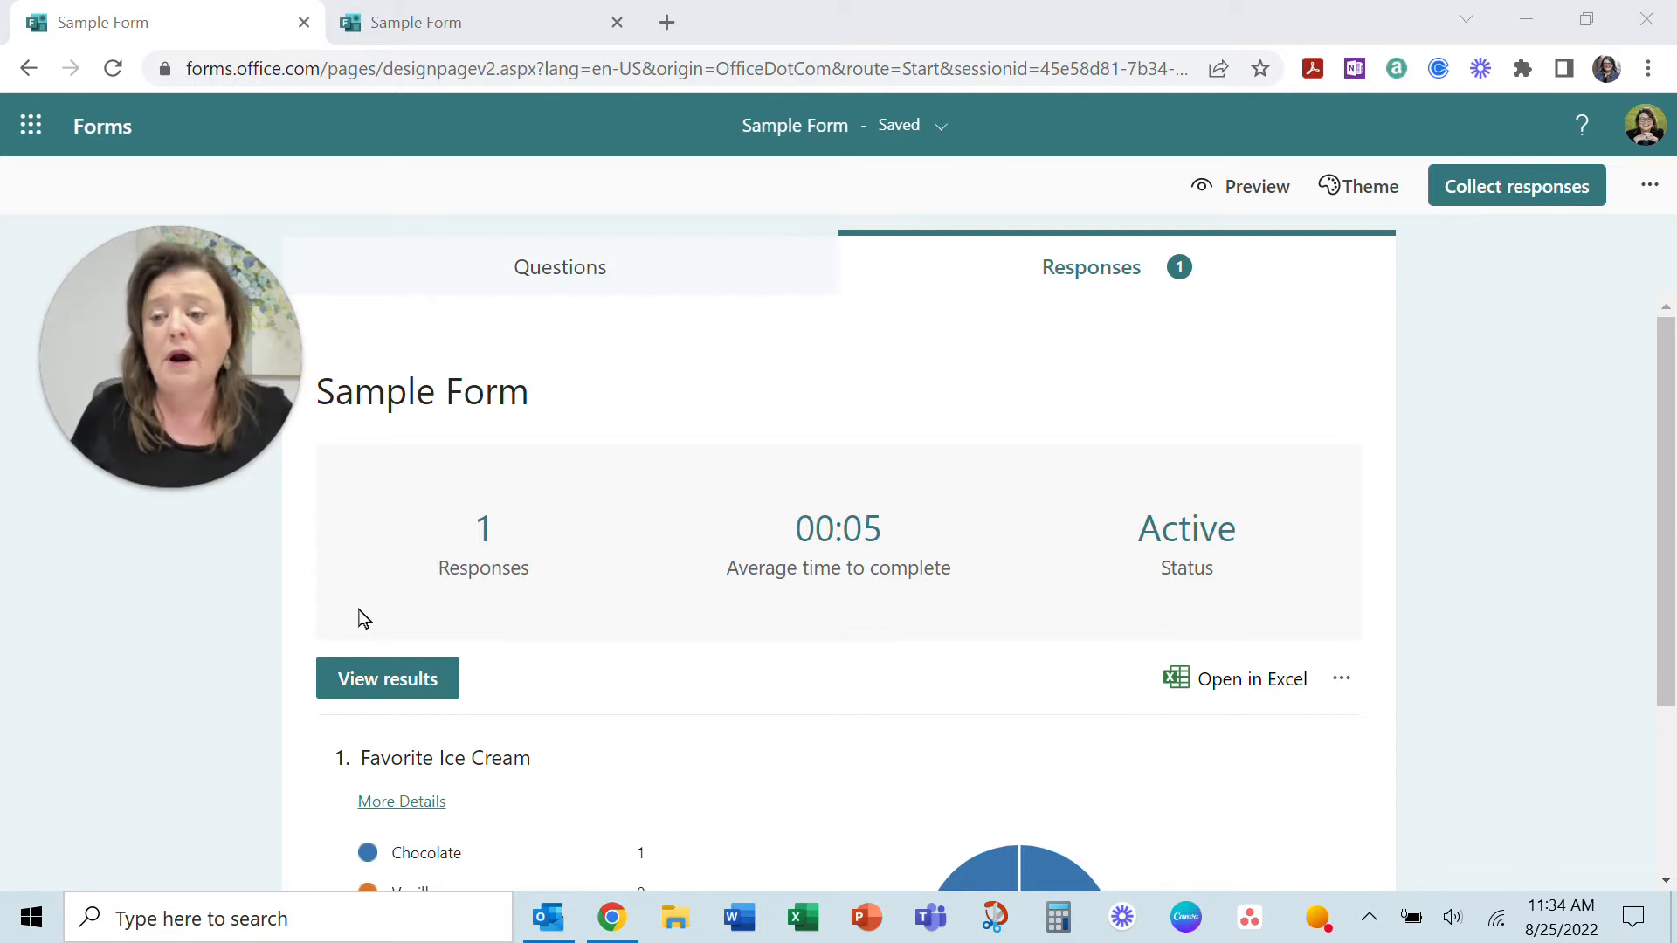
Open Sample Form's settings from its questions and review the response options and the email notification of each response
{"action": "left_click", "coordinate": [569, 276]}
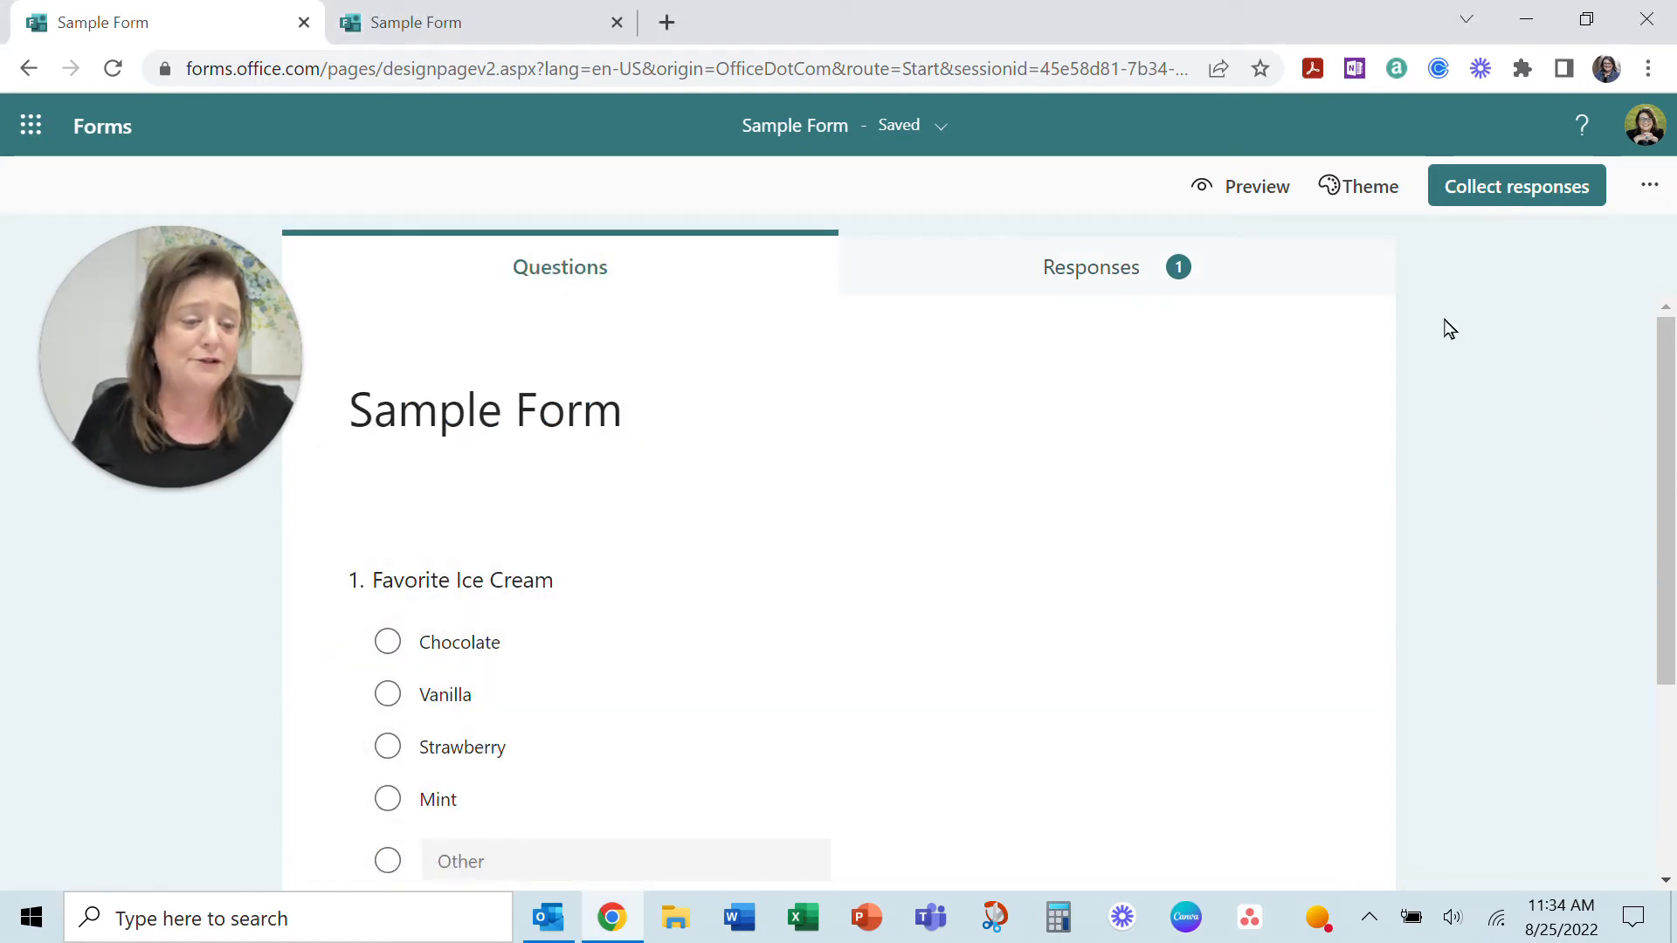
{"action": "left_click", "coordinate": [1653, 192]}
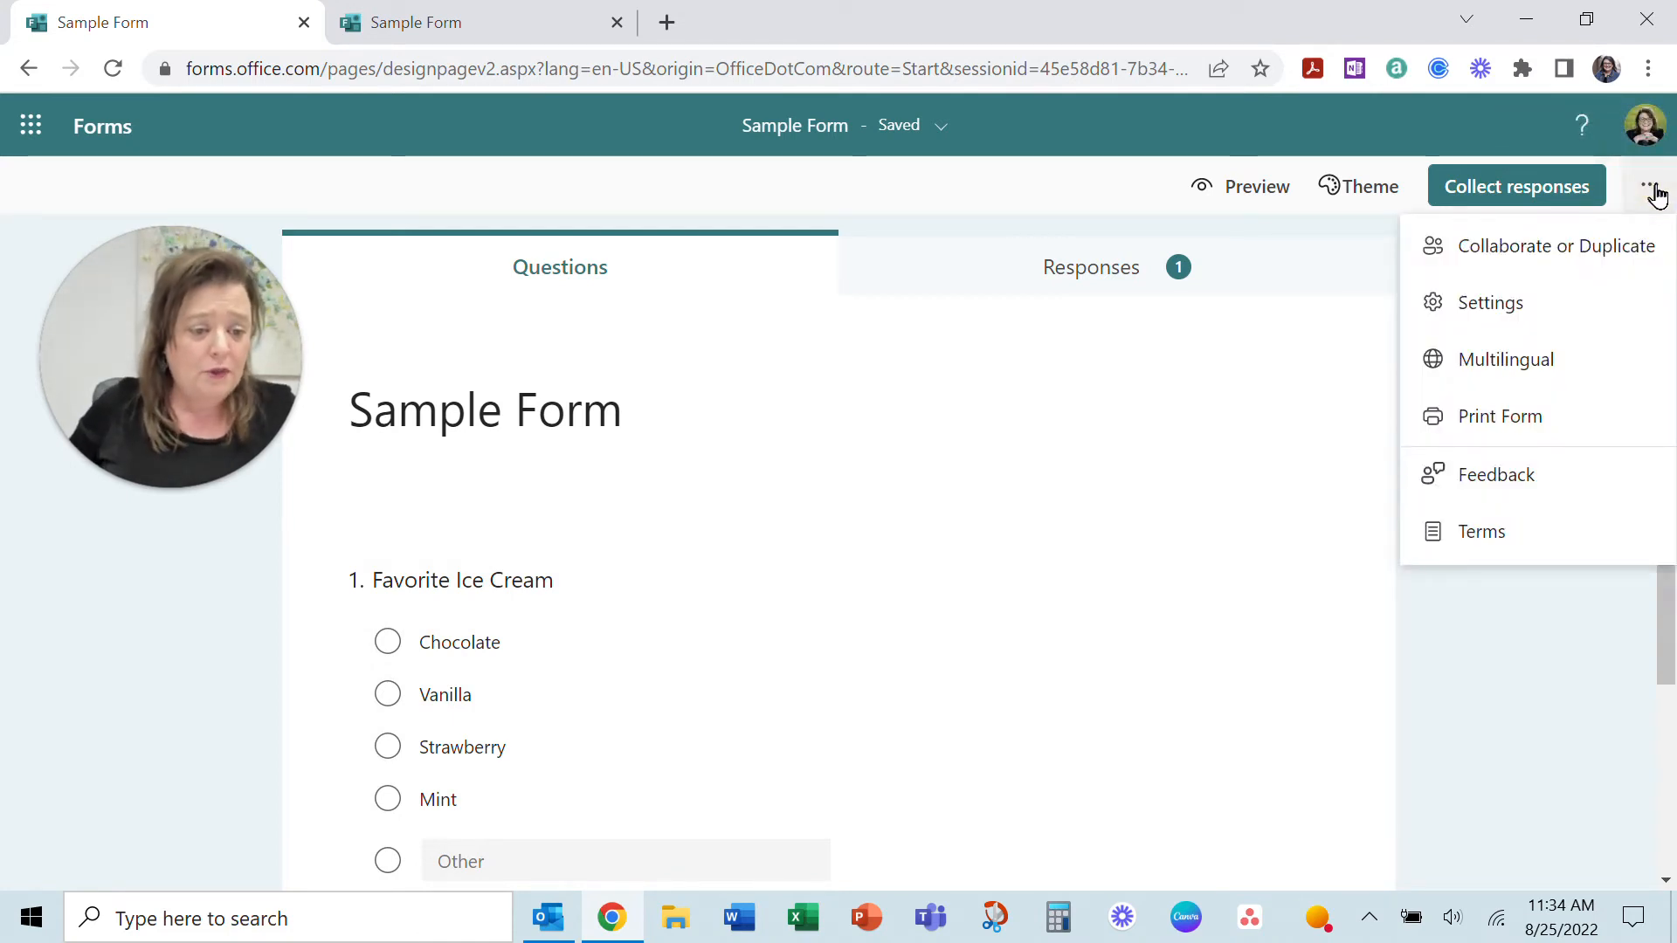
{"action": "left_click", "coordinate": [1490, 304]}
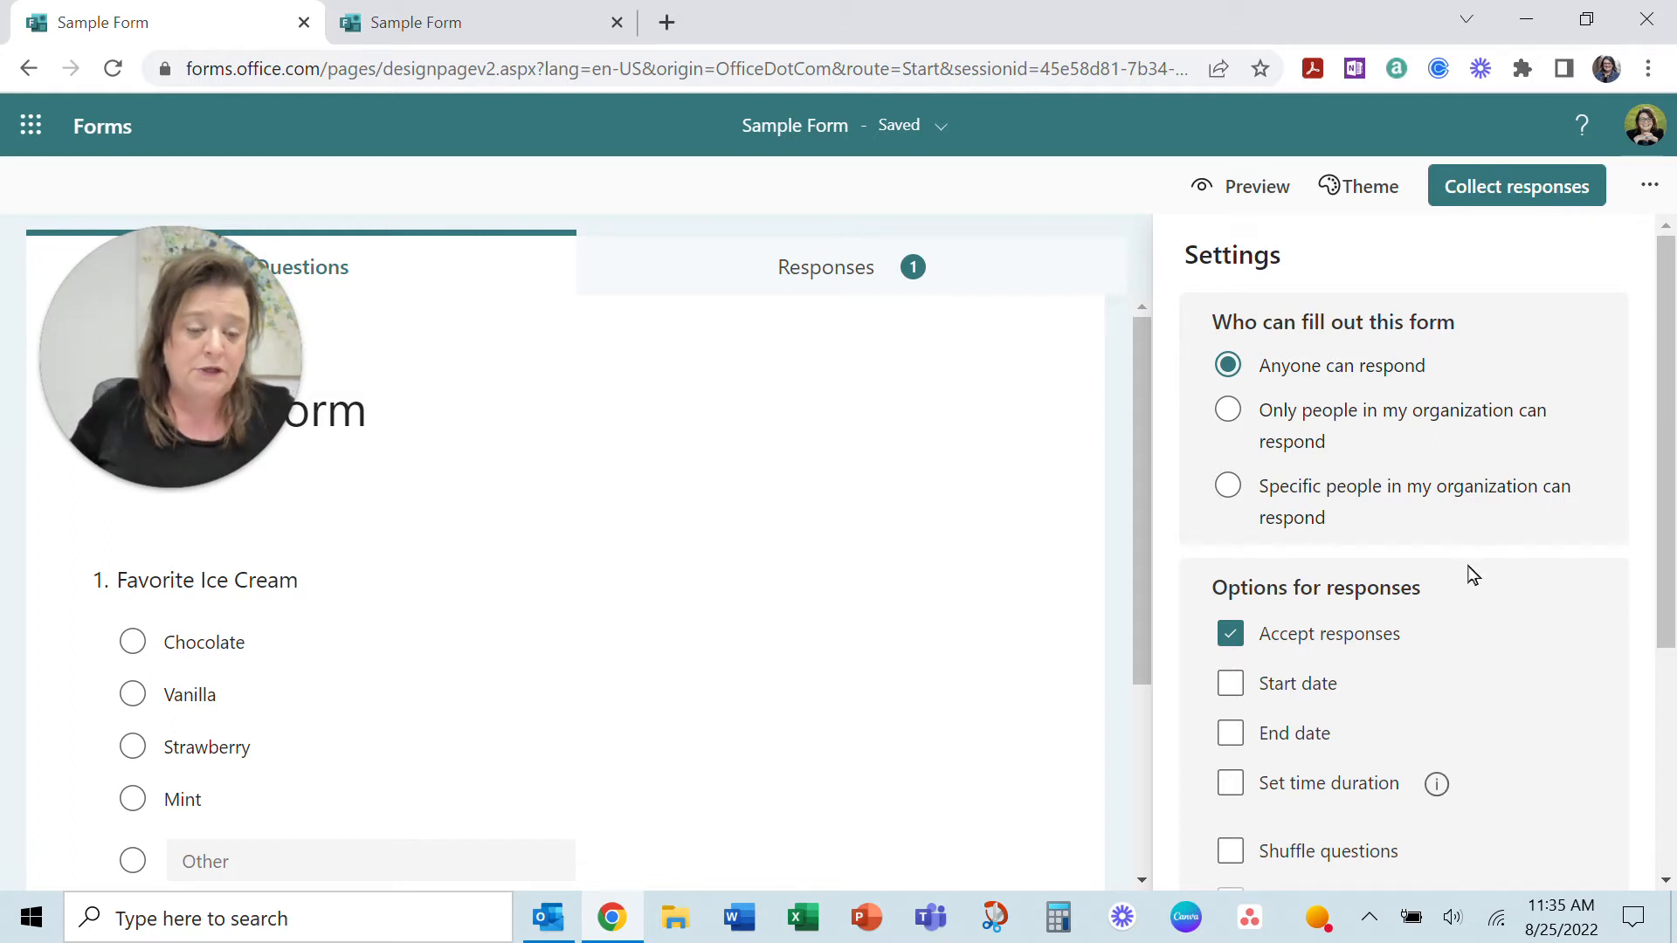
{"action": "scroll", "coordinate": [1500, 505], "scroll_direction": "down", "scroll_amount": 2}
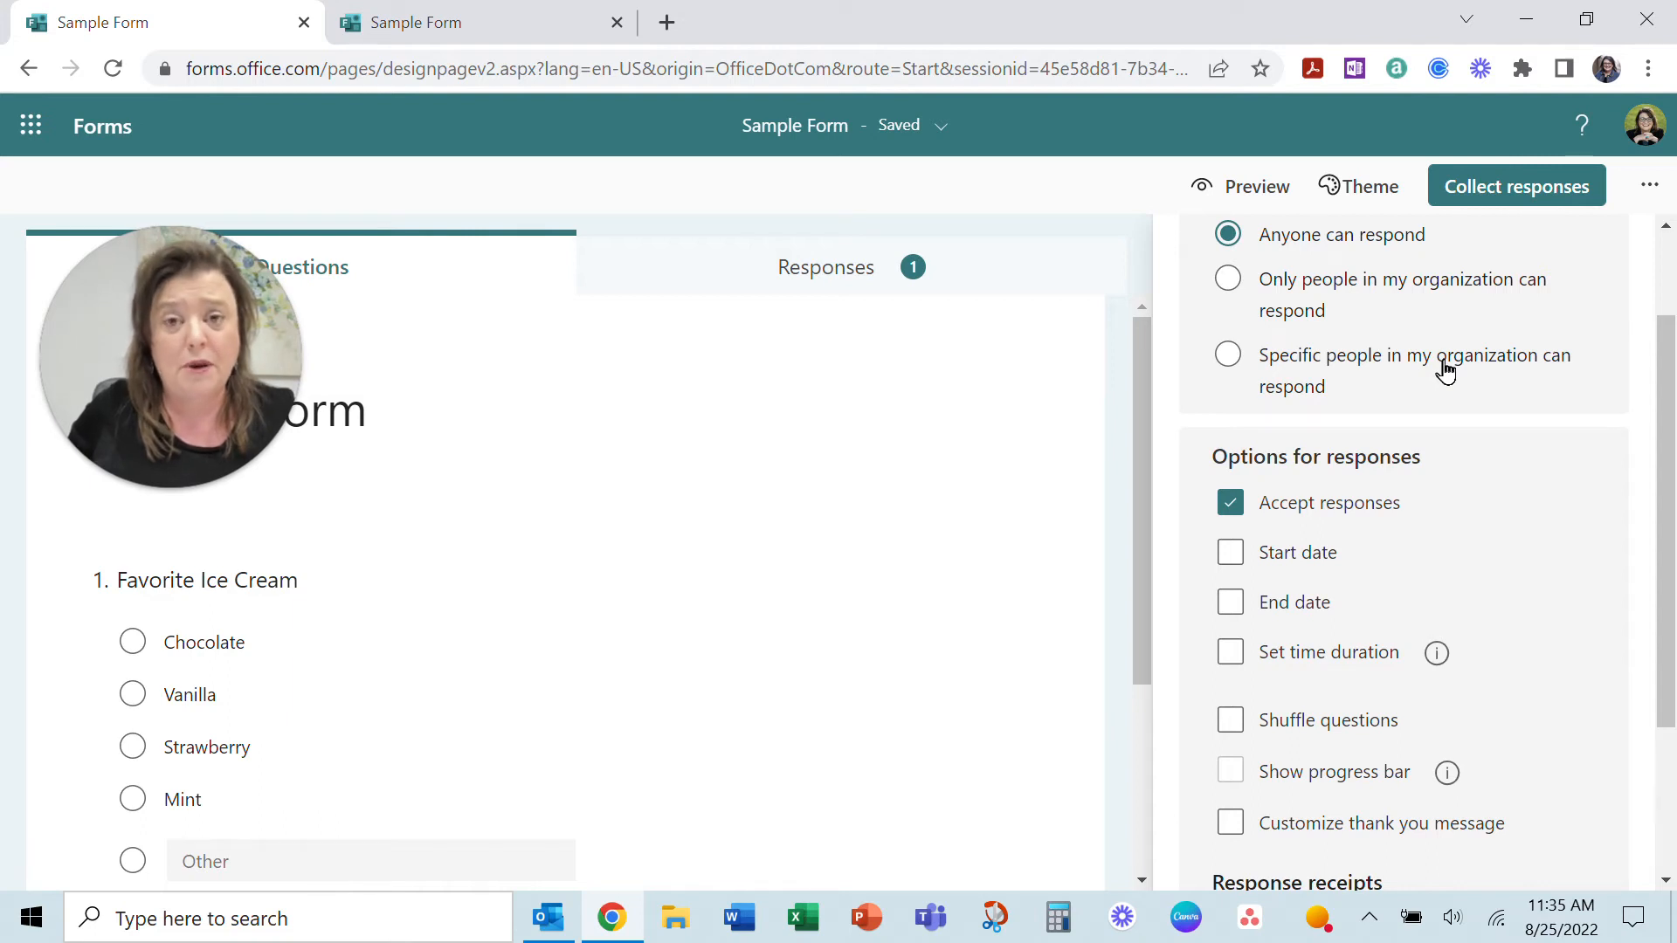
{"action": "scroll", "coordinate": [1445, 370], "scroll_direction": "down", "scroll_amount": 3}
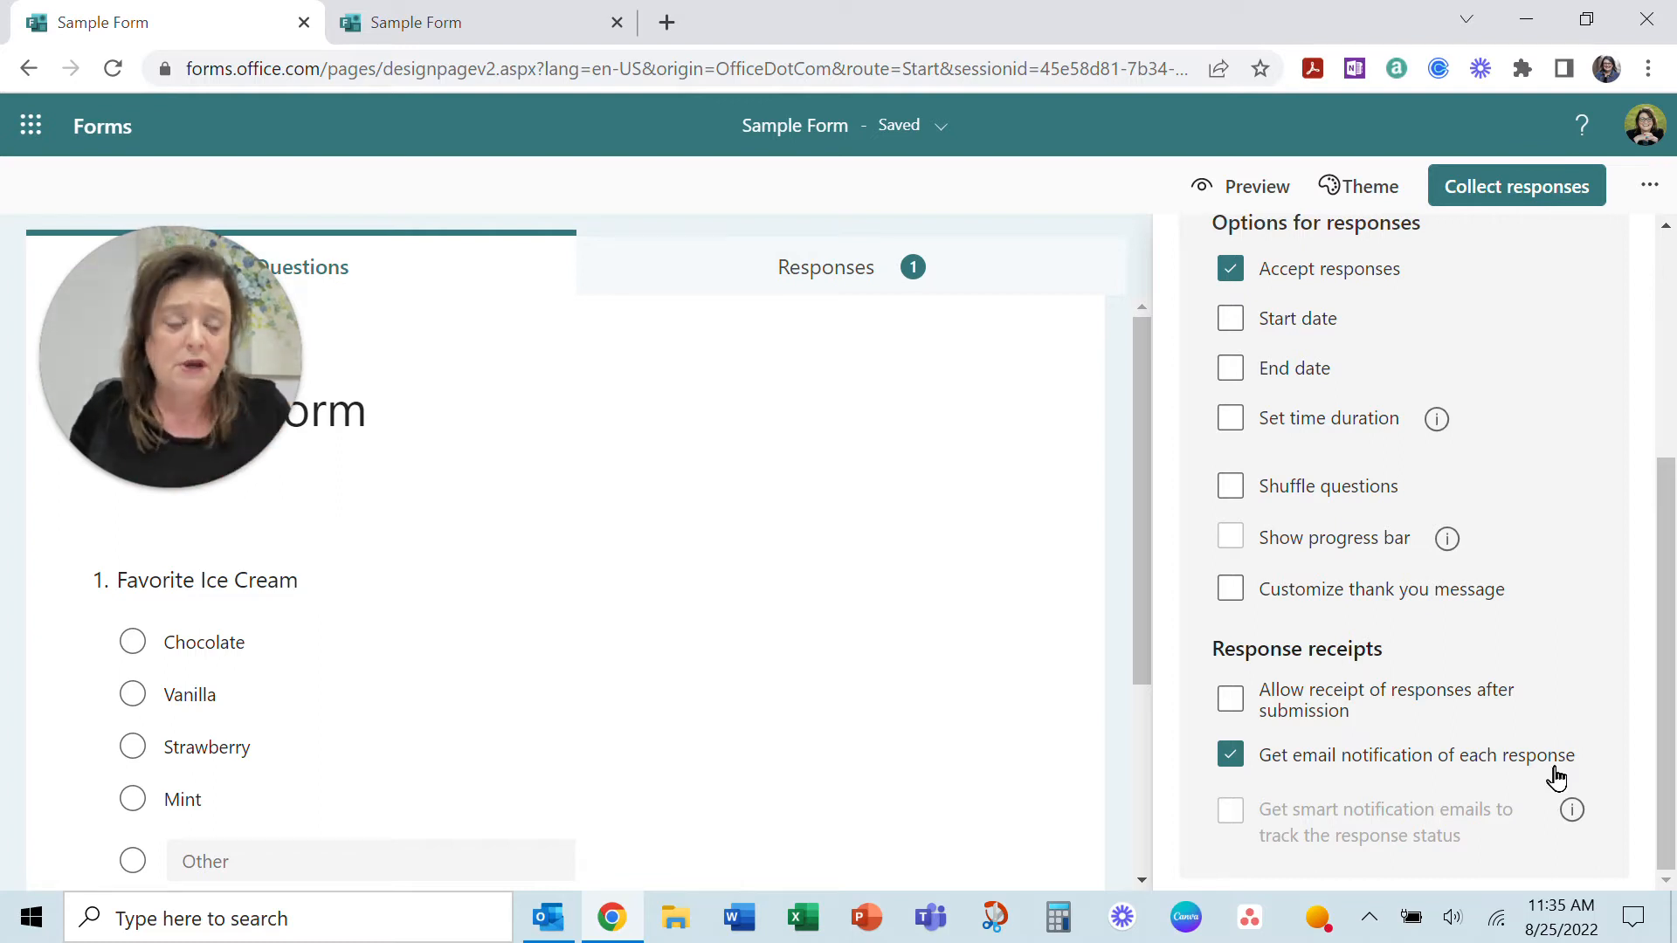
Open the form's sharing options, shorten its response URL and copy the link
{"action": "left_click", "coordinate": [1651, 186]}
{"action": "left_click", "coordinate": [1547, 200]}
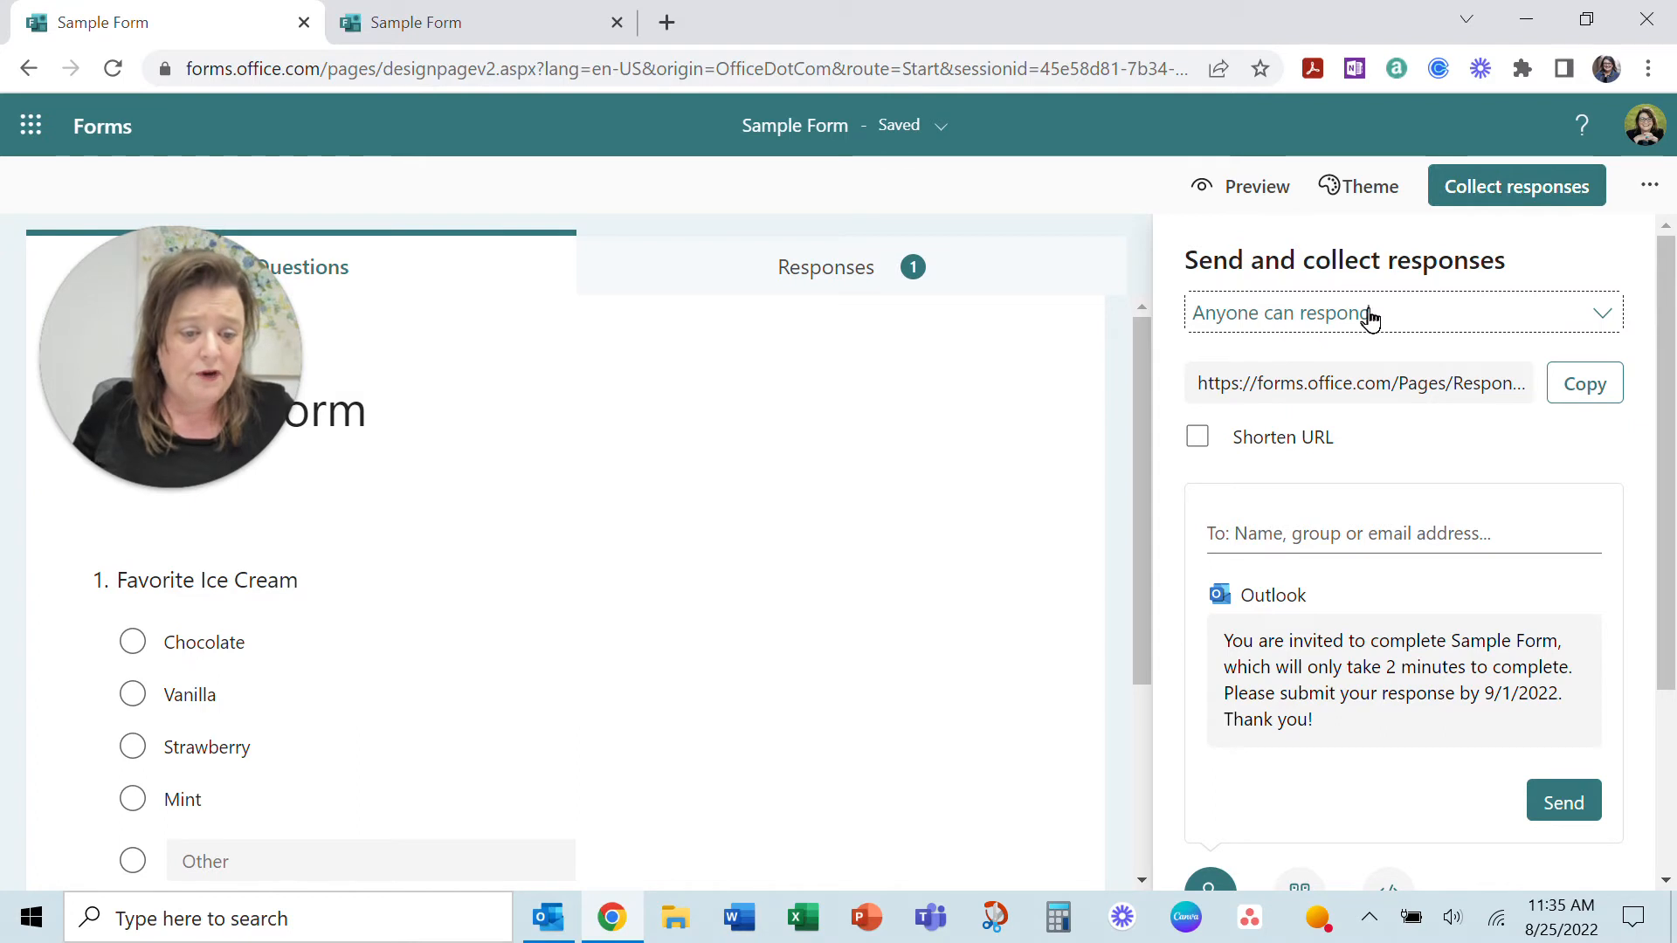
{"action": "left_click", "coordinate": [1198, 436]}
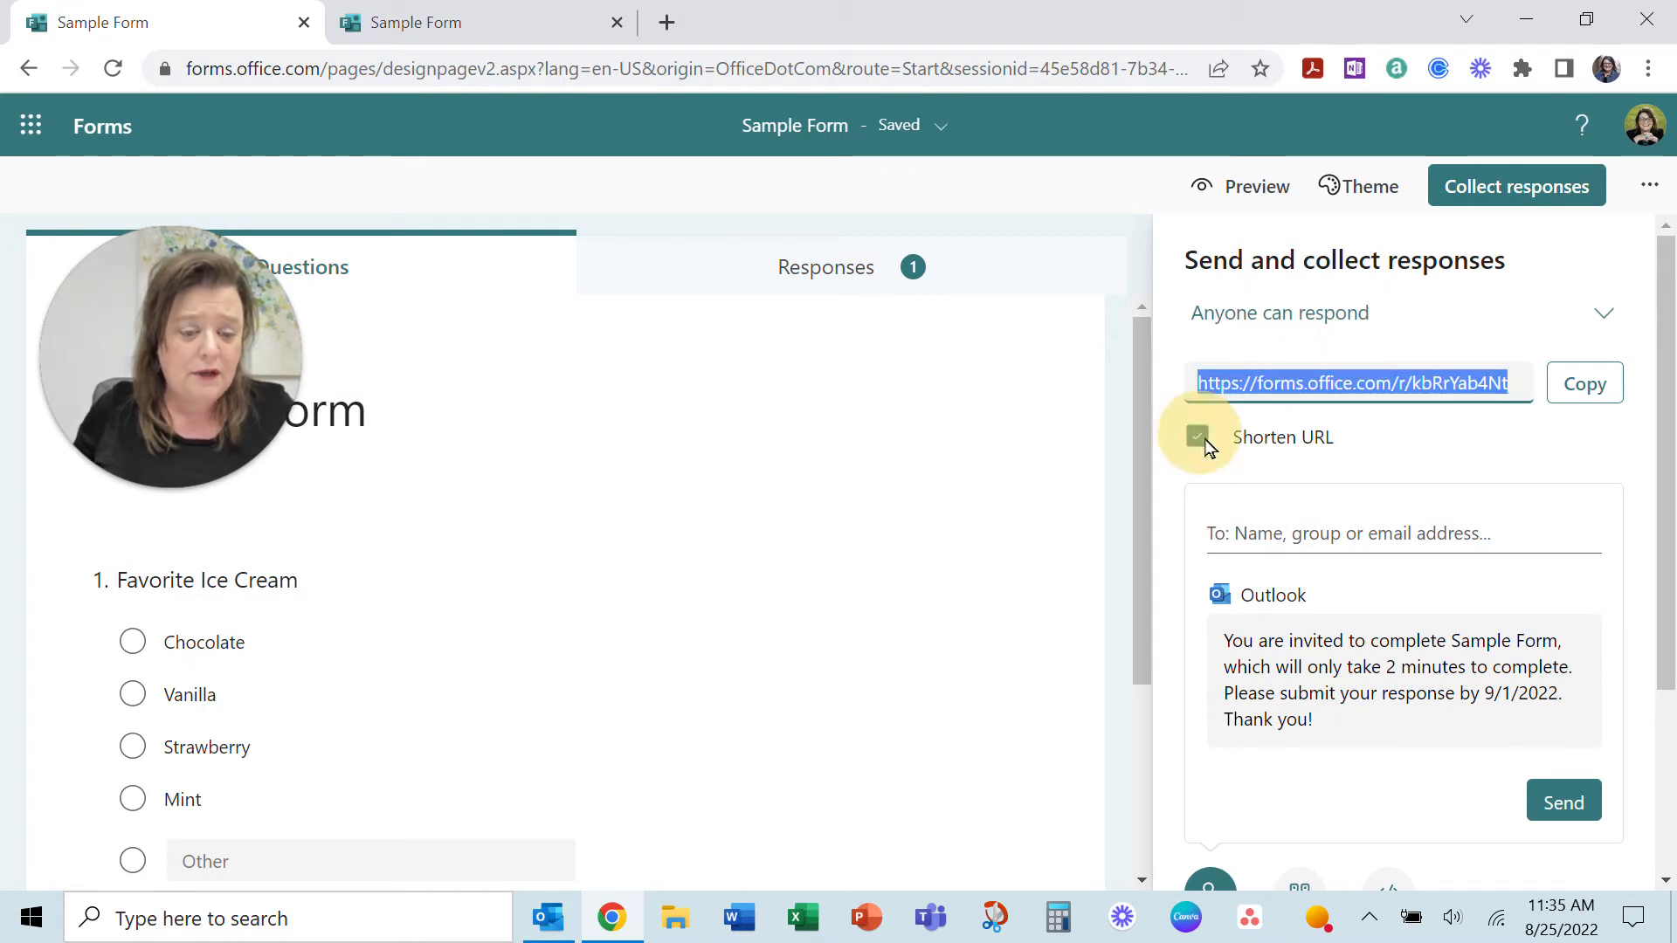
{"action": "left_click", "coordinate": [1582, 388]}
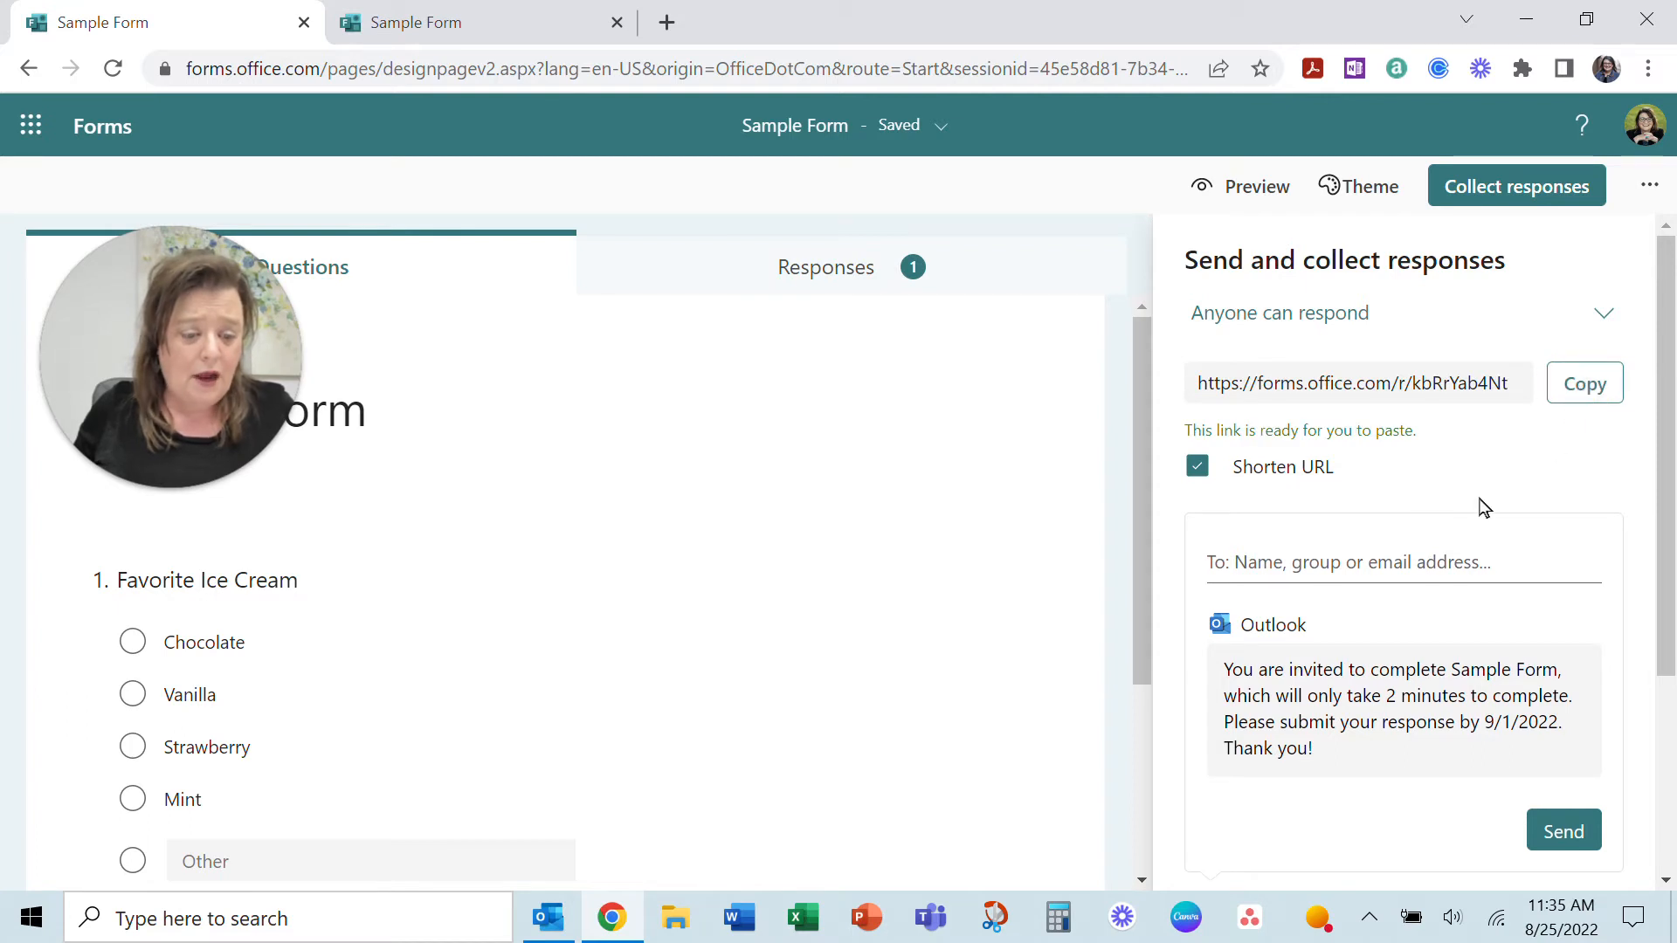
{"action": "scroll", "coordinate": [1482, 508], "scroll_direction": "down", "scroll_amount": 2}
{"action": "scroll", "coordinate": [1489, 521], "scroll_direction": "up", "scroll_amount": 2}
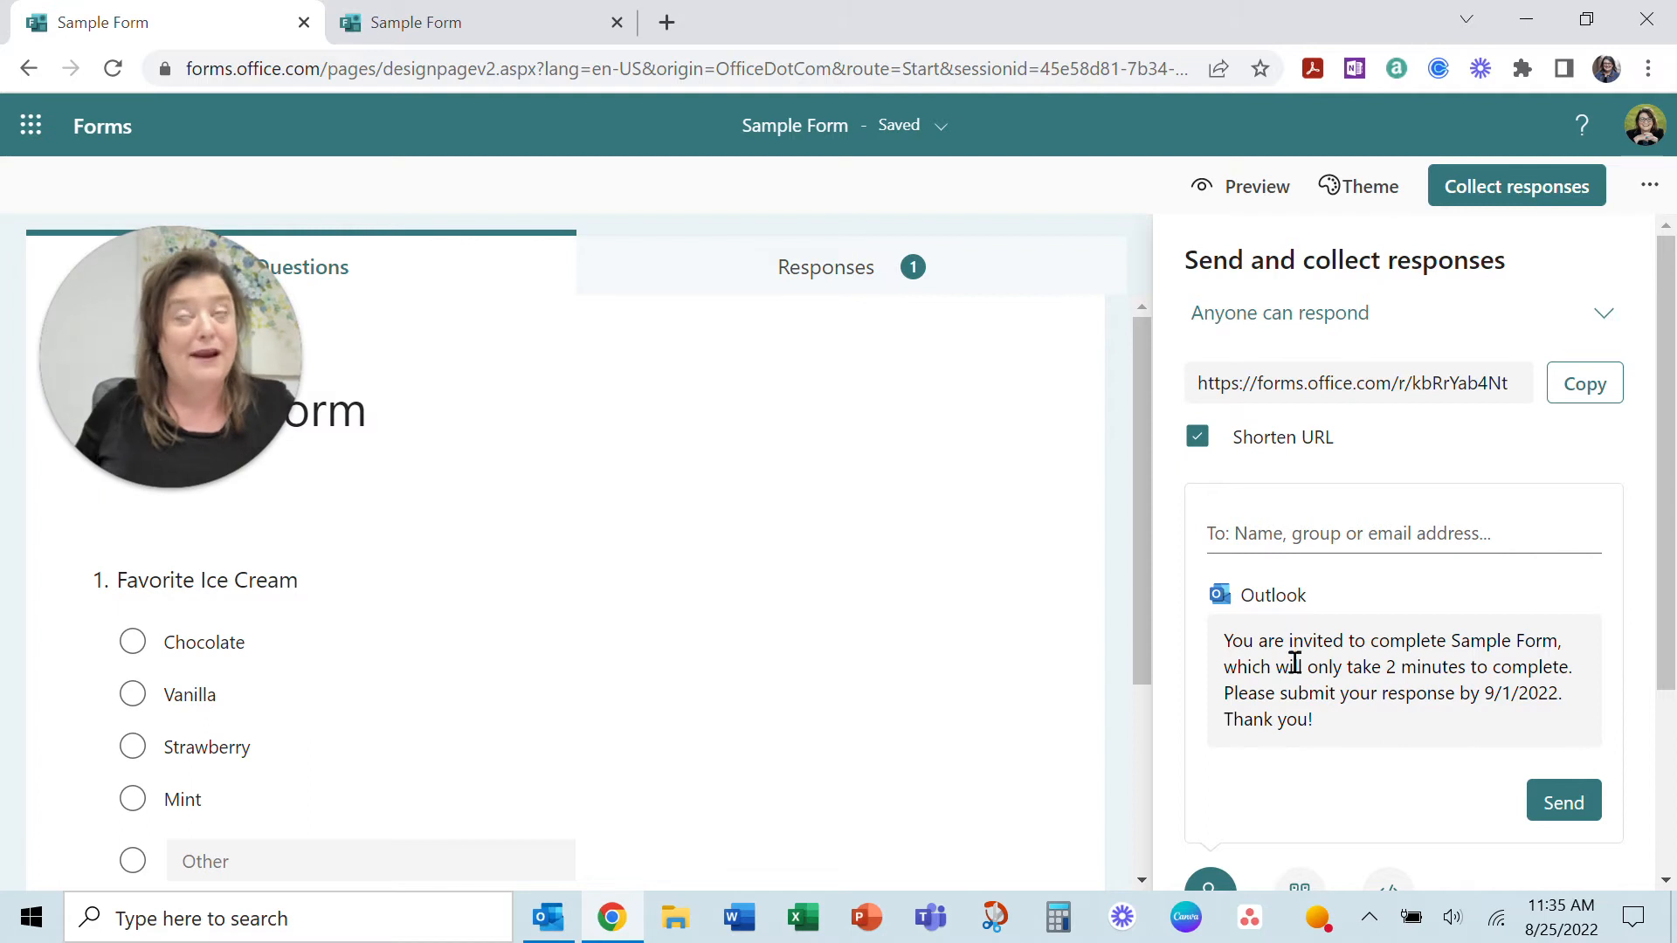
Examine the form's QR code and embed code sharing options
{"action": "scroll", "coordinate": [1305, 655], "scroll_direction": "down", "scroll_amount": 2}
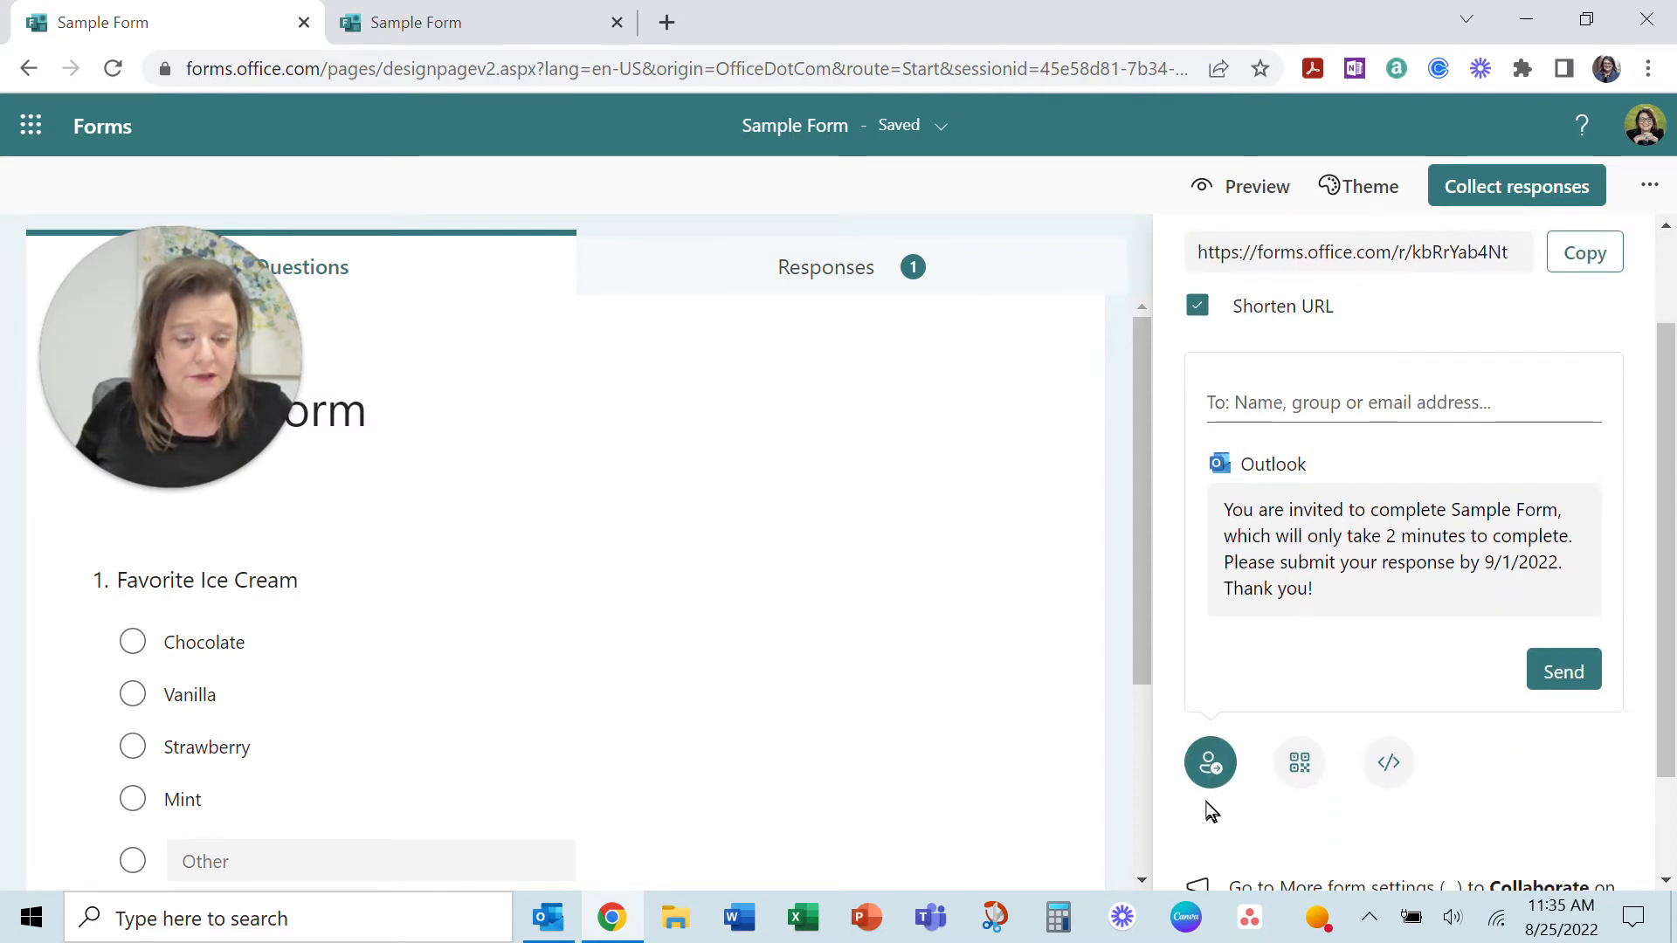
{"action": "left_click", "coordinate": [1297, 769]}
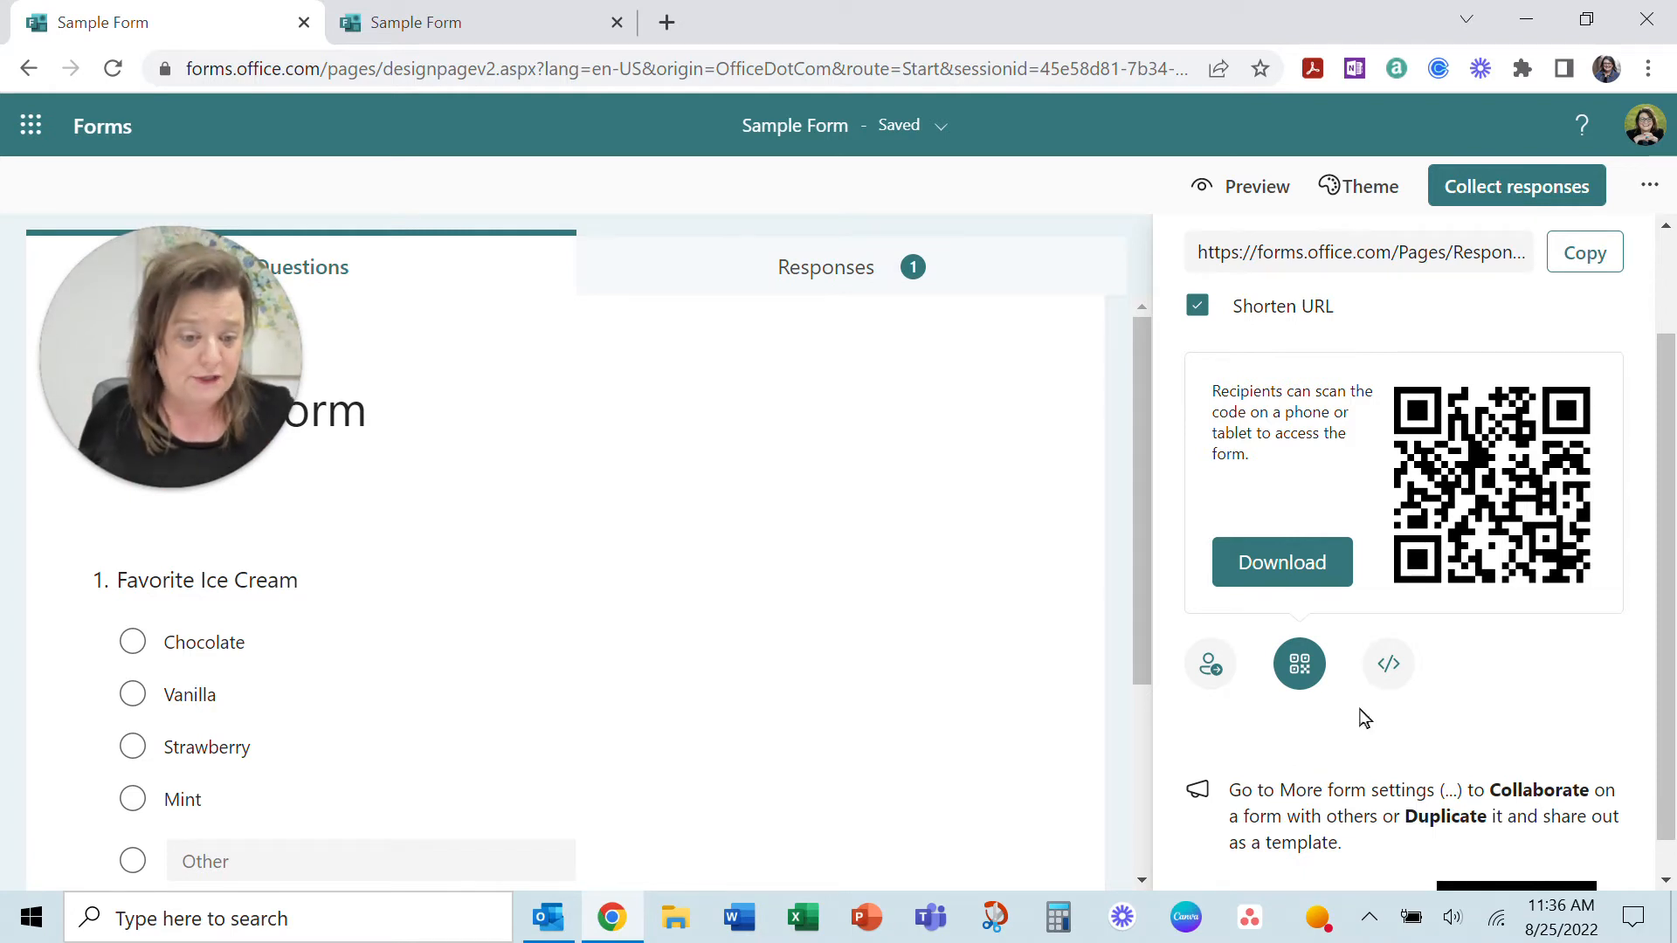
{"action": "left_click", "coordinate": [1390, 669]}
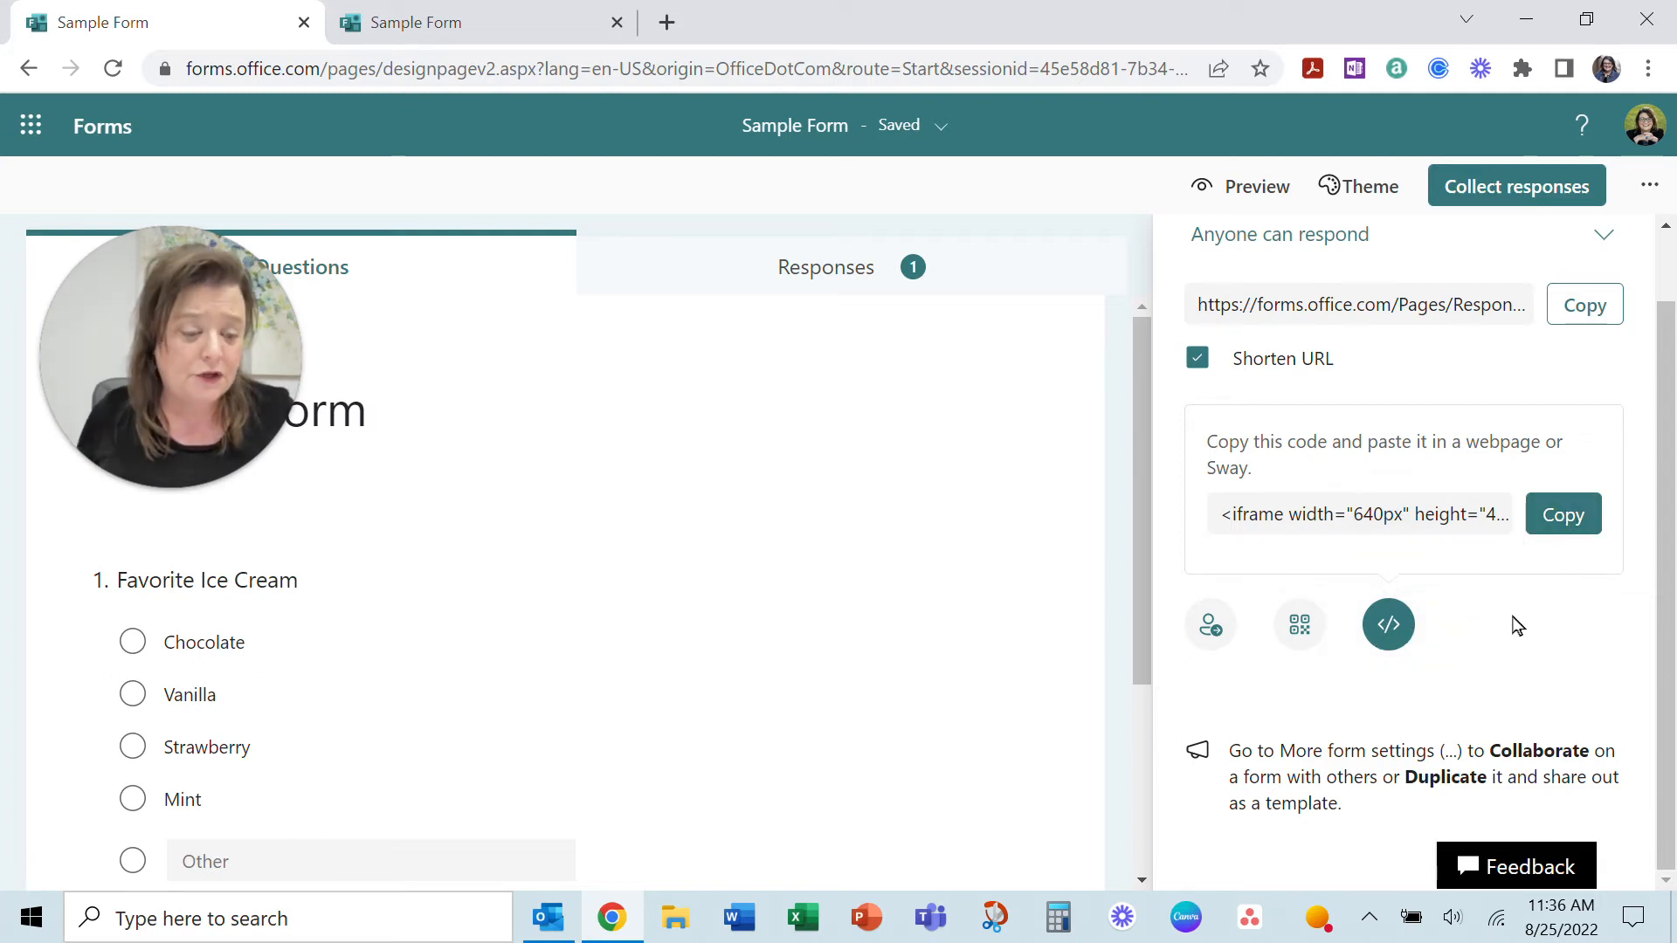
{"action": "scroll", "coordinate": [1516, 625], "scroll_direction": "up", "scroll_amount": 1}
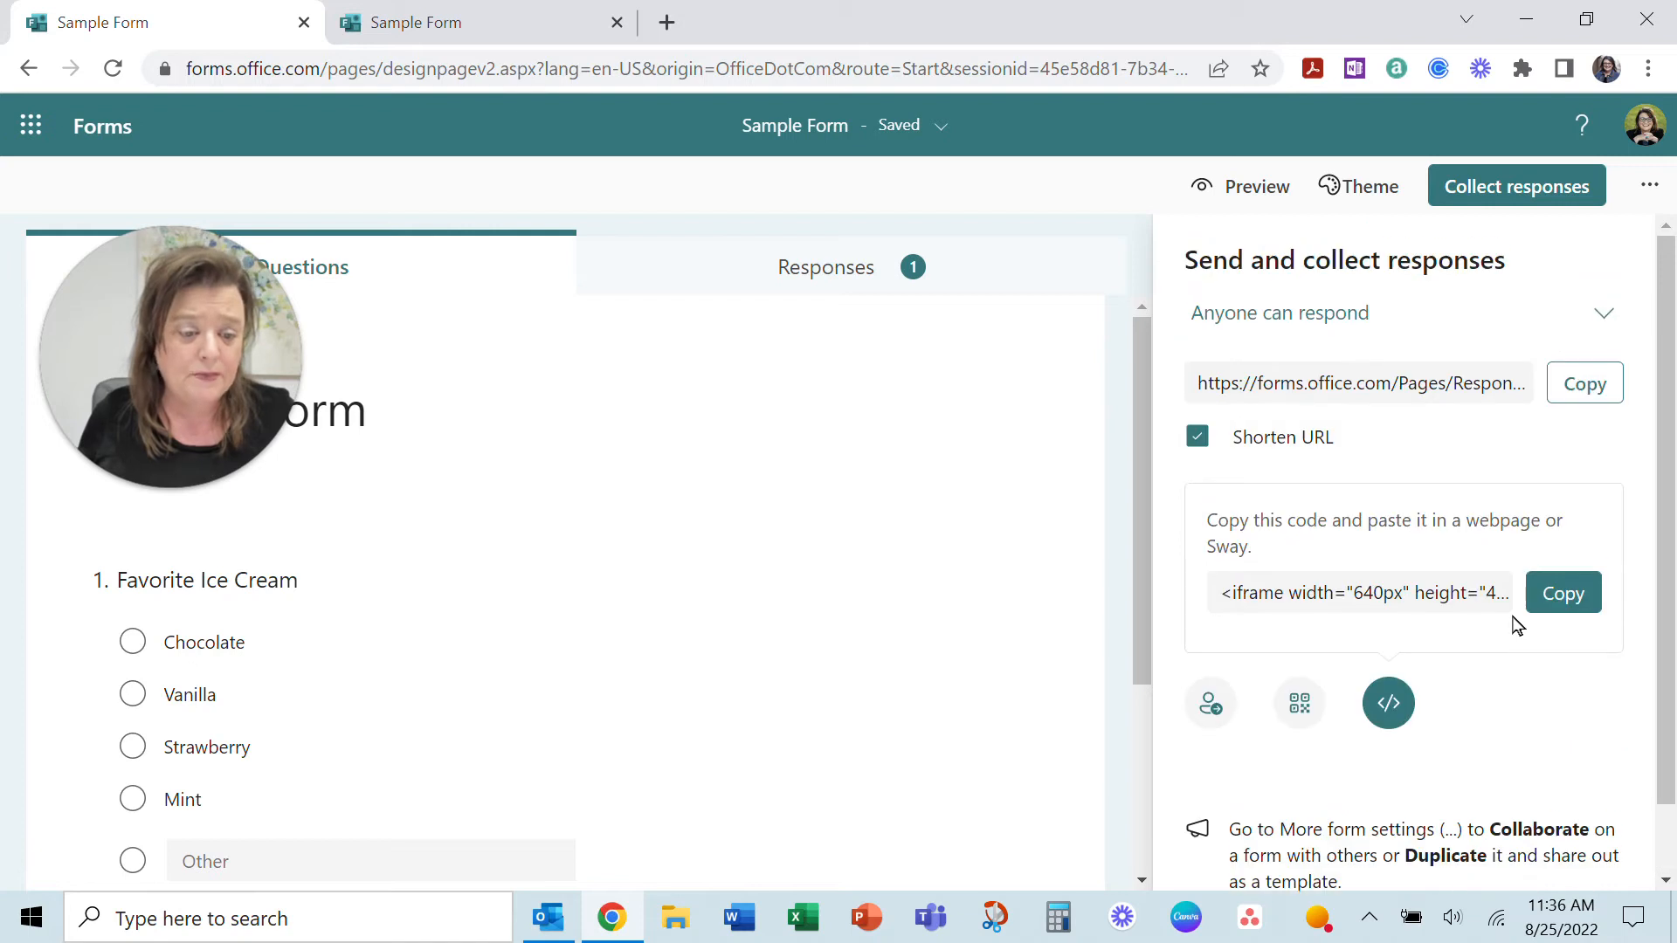
Copy the form's response link again and return to the email invitation option
{"action": "left_click", "coordinate": [1577, 389]}
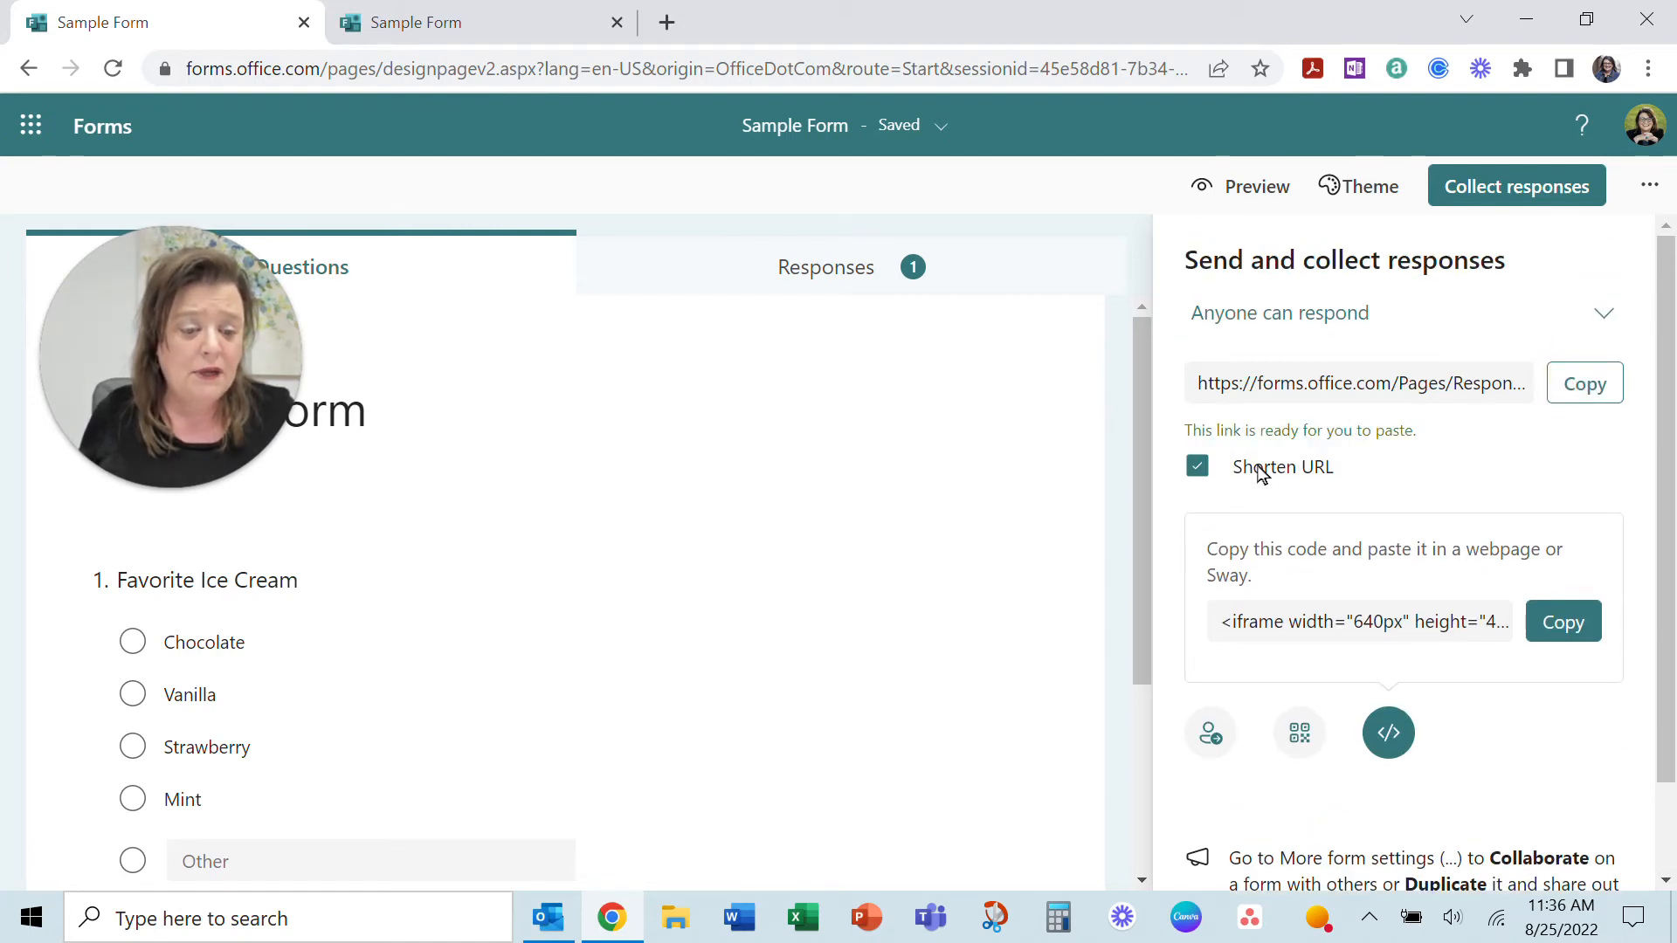
{"action": "left_click", "coordinate": [1208, 741]}
{"action": "left_click", "coordinate": [1600, 402]}
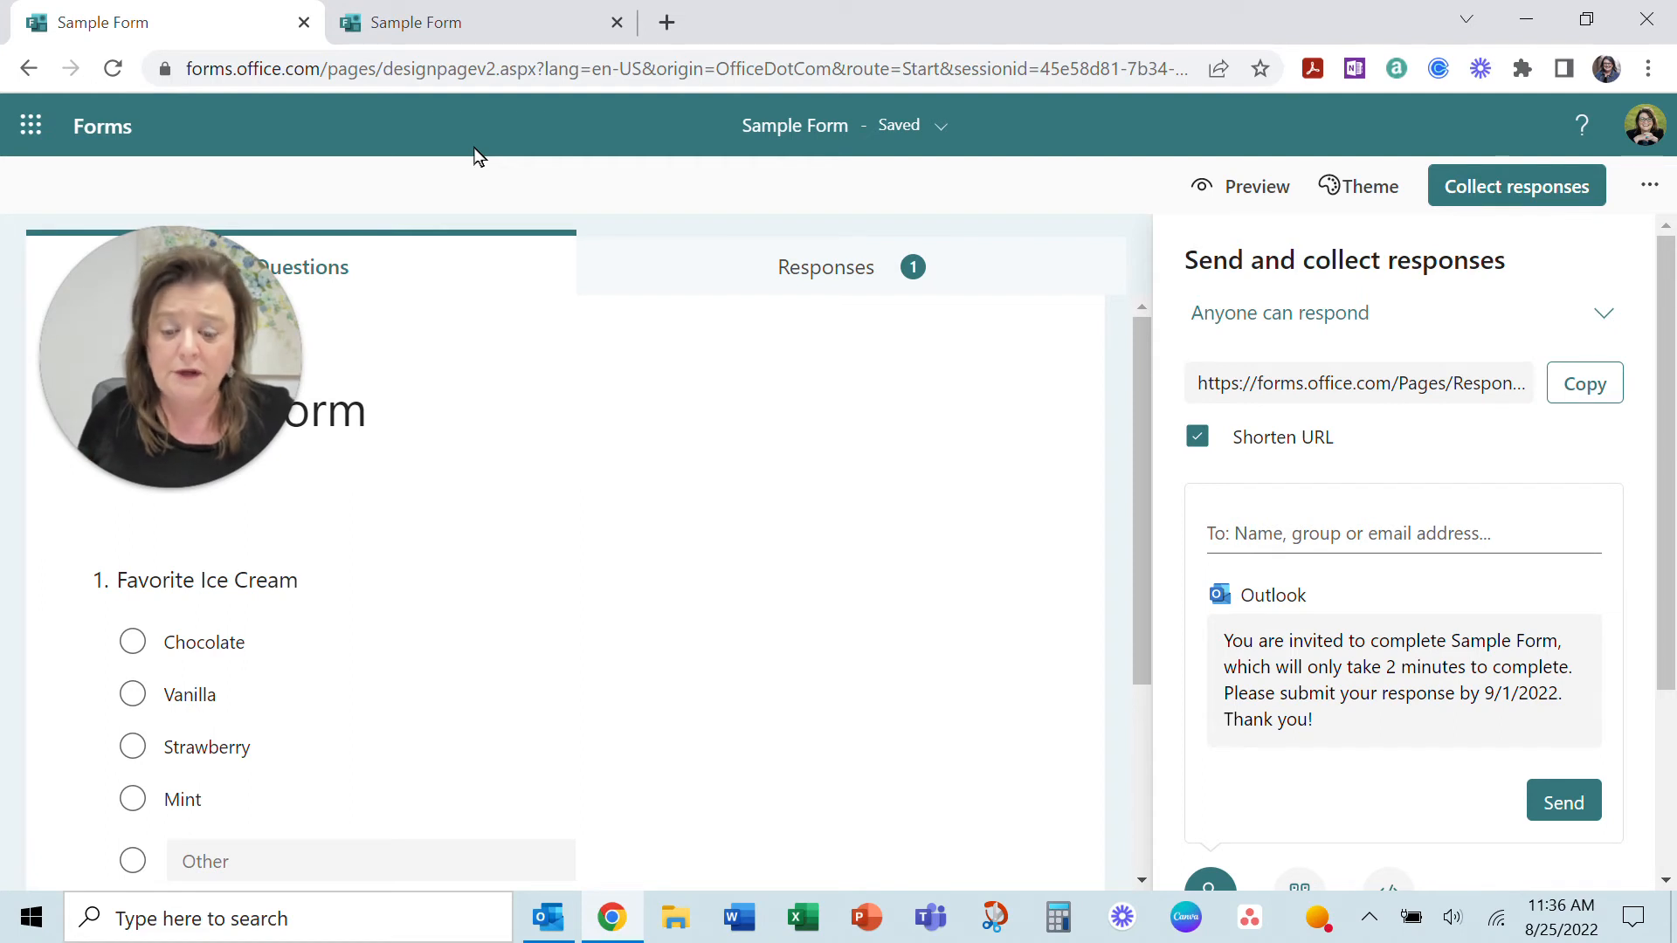
Switch to Outlook and open the inbox of the outlook.com account to view the email containing the form link
{"action": "mouse_move", "coordinate": [549, 936]}
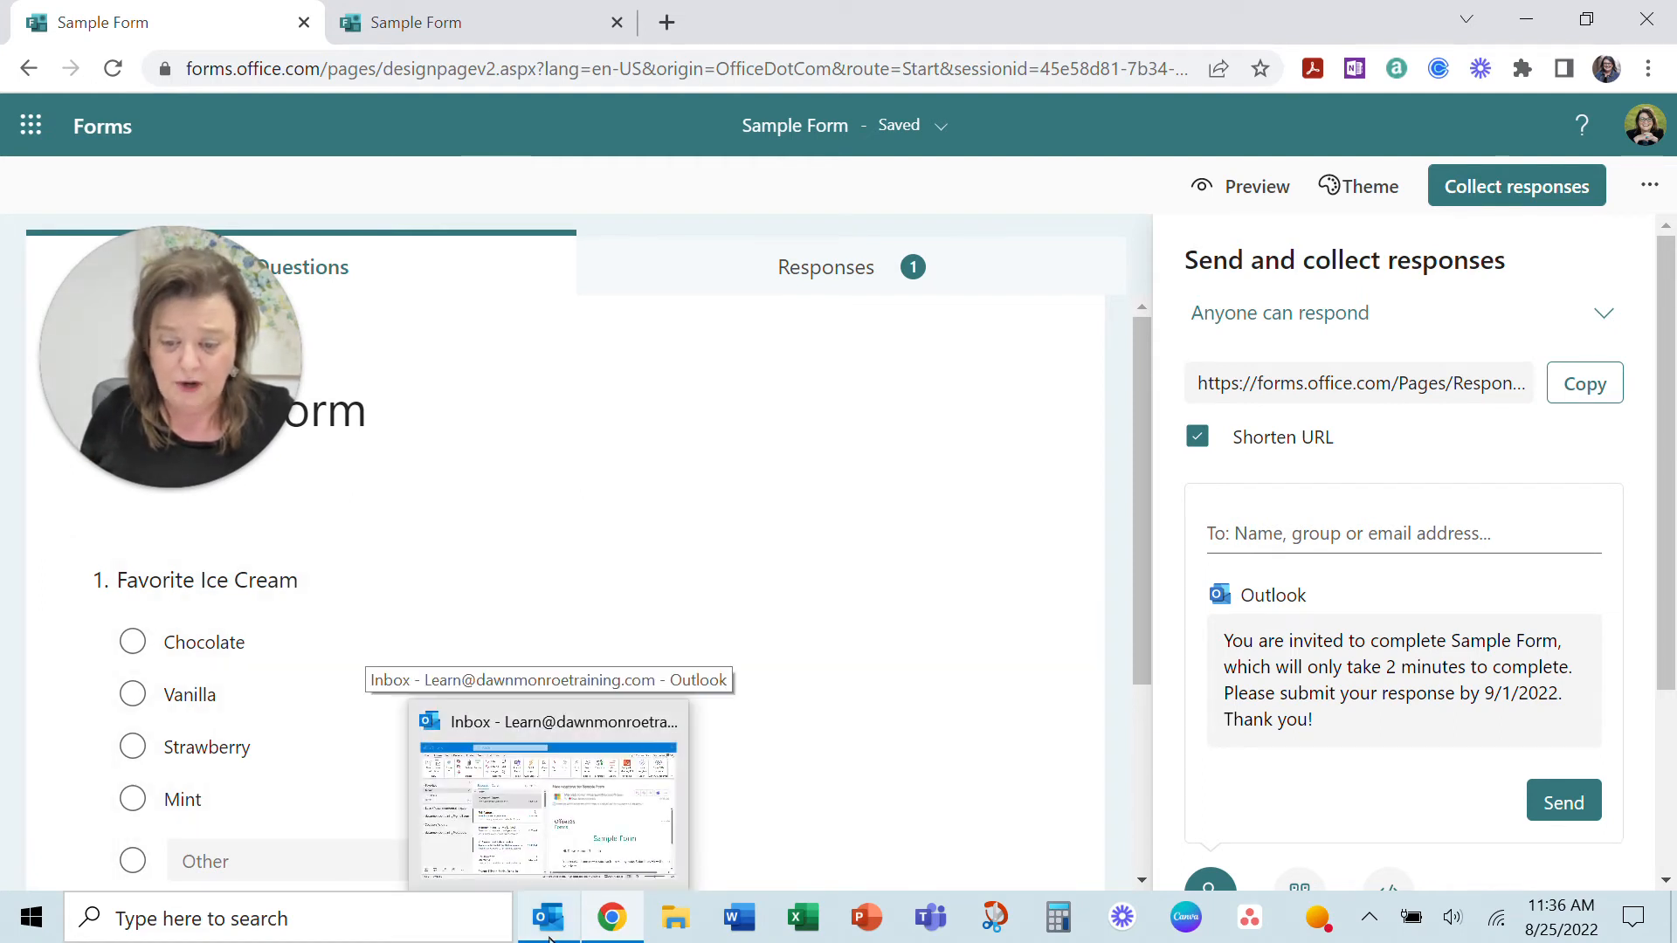
{"action": "left_click", "coordinate": [554, 936]}
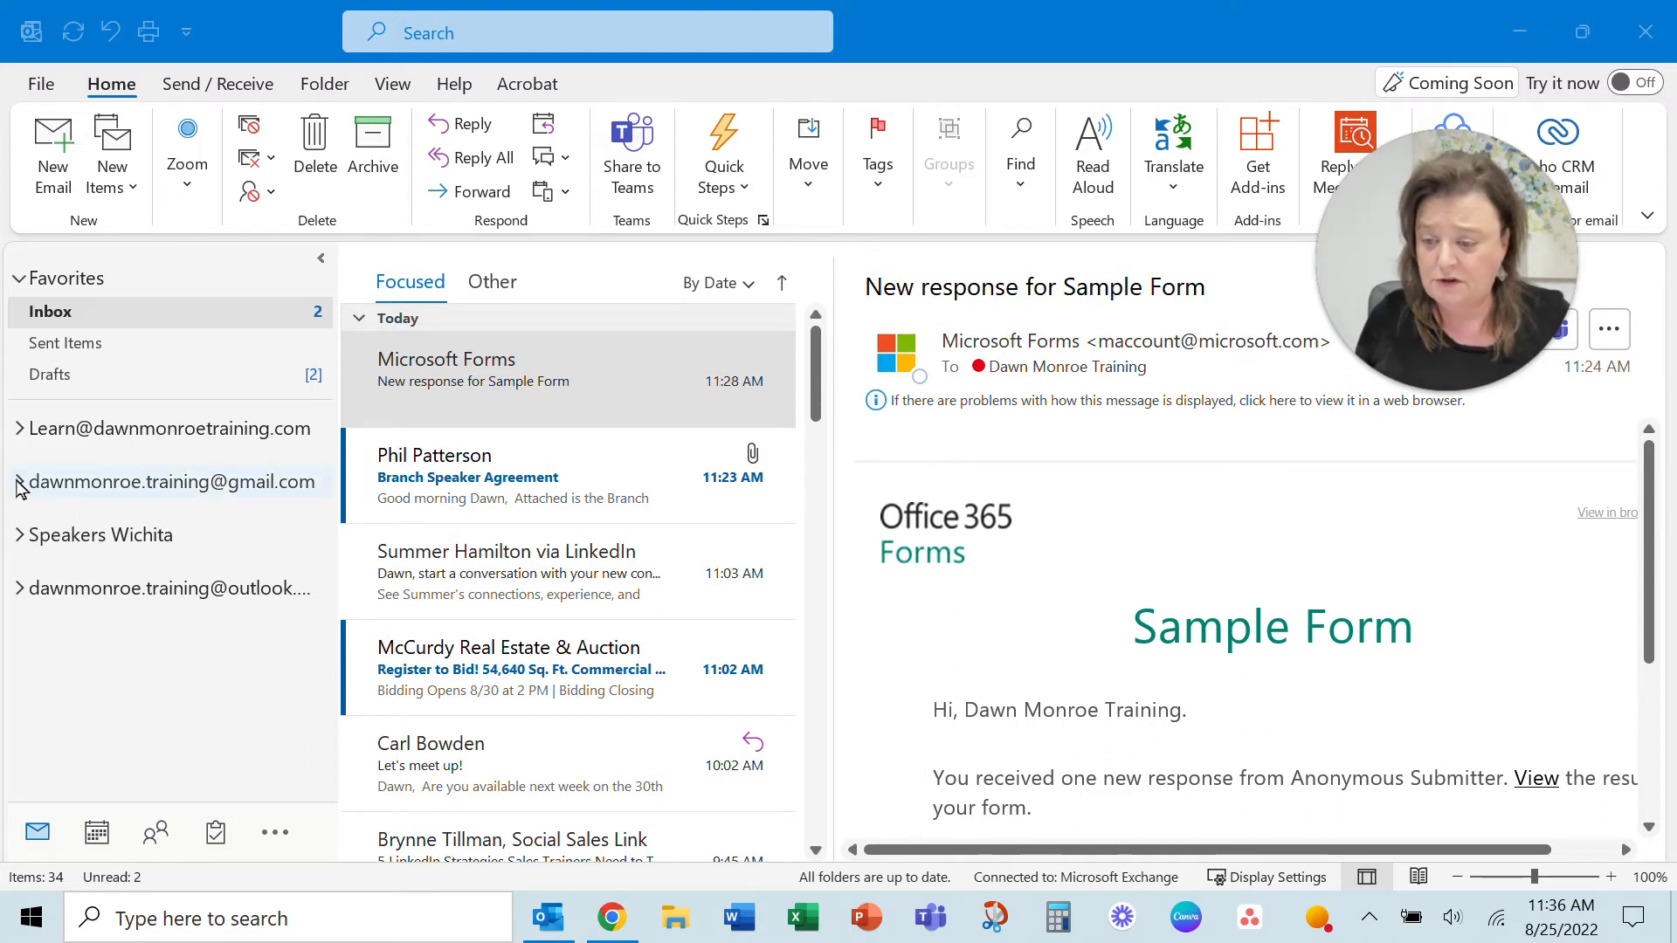
{"action": "left_click", "coordinate": [19, 589]}
{"action": "left_click", "coordinate": [93, 617]}
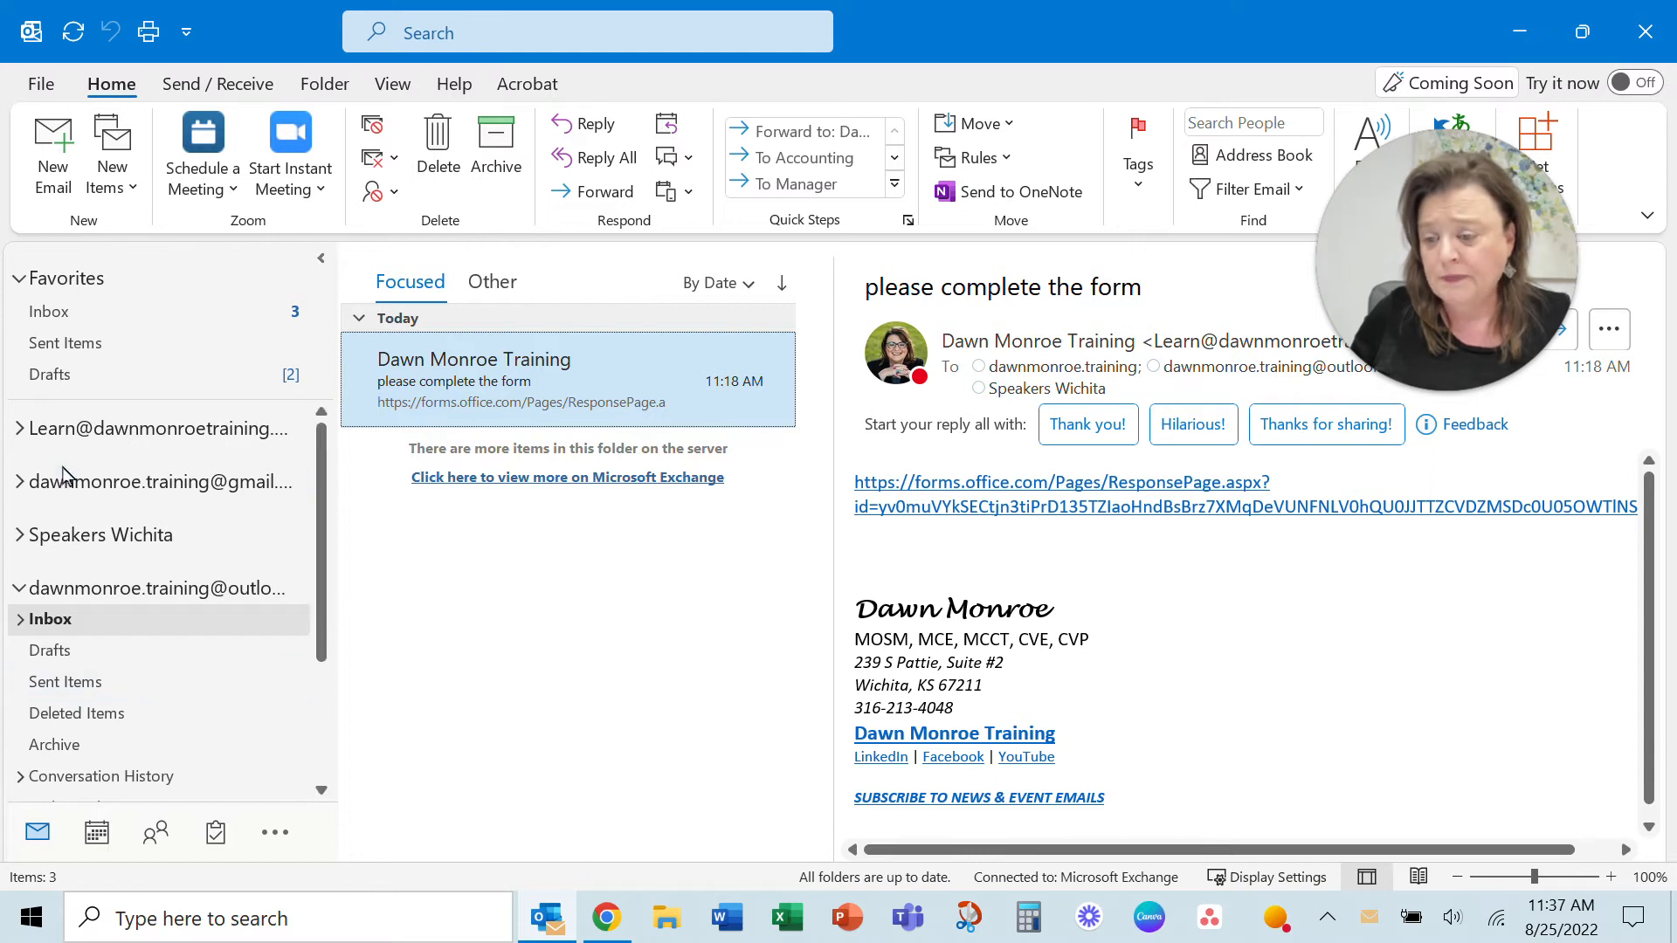
Return to the favorite inbox and read the Microsoft Forms message "New response for Sample Form"
{"action": "left_click", "coordinate": [68, 314]}
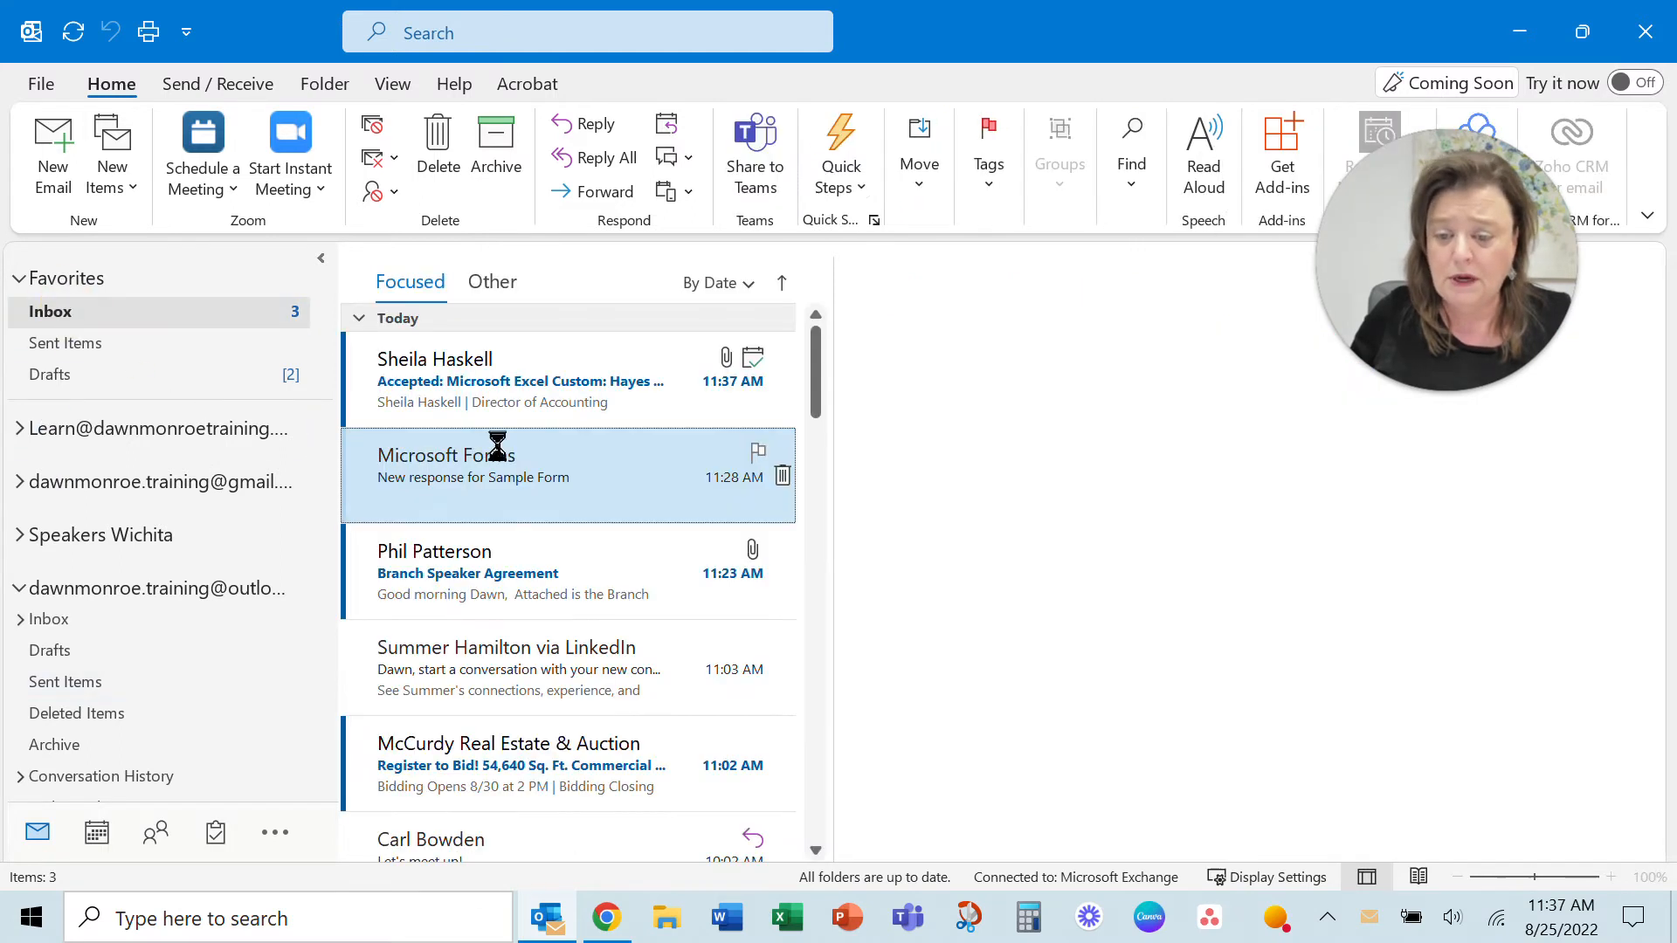
{"action": "left_click", "coordinate": [483, 459]}
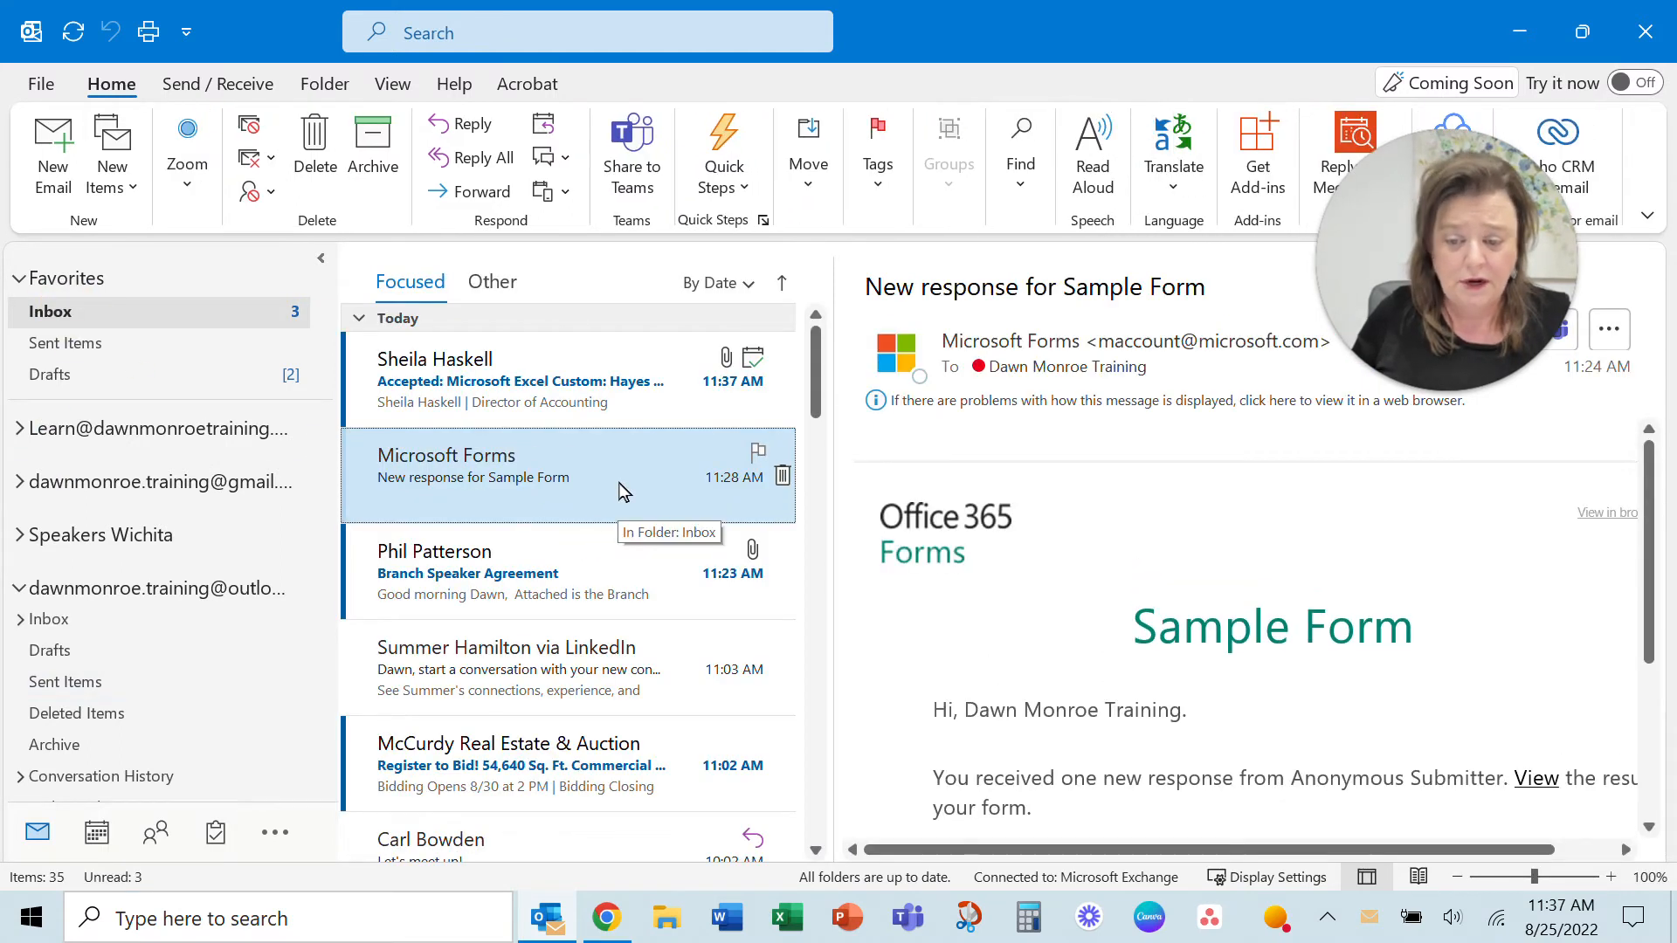
{"action": "scroll", "coordinate": [1074, 609], "scroll_direction": "down", "scroll_amount": 3}
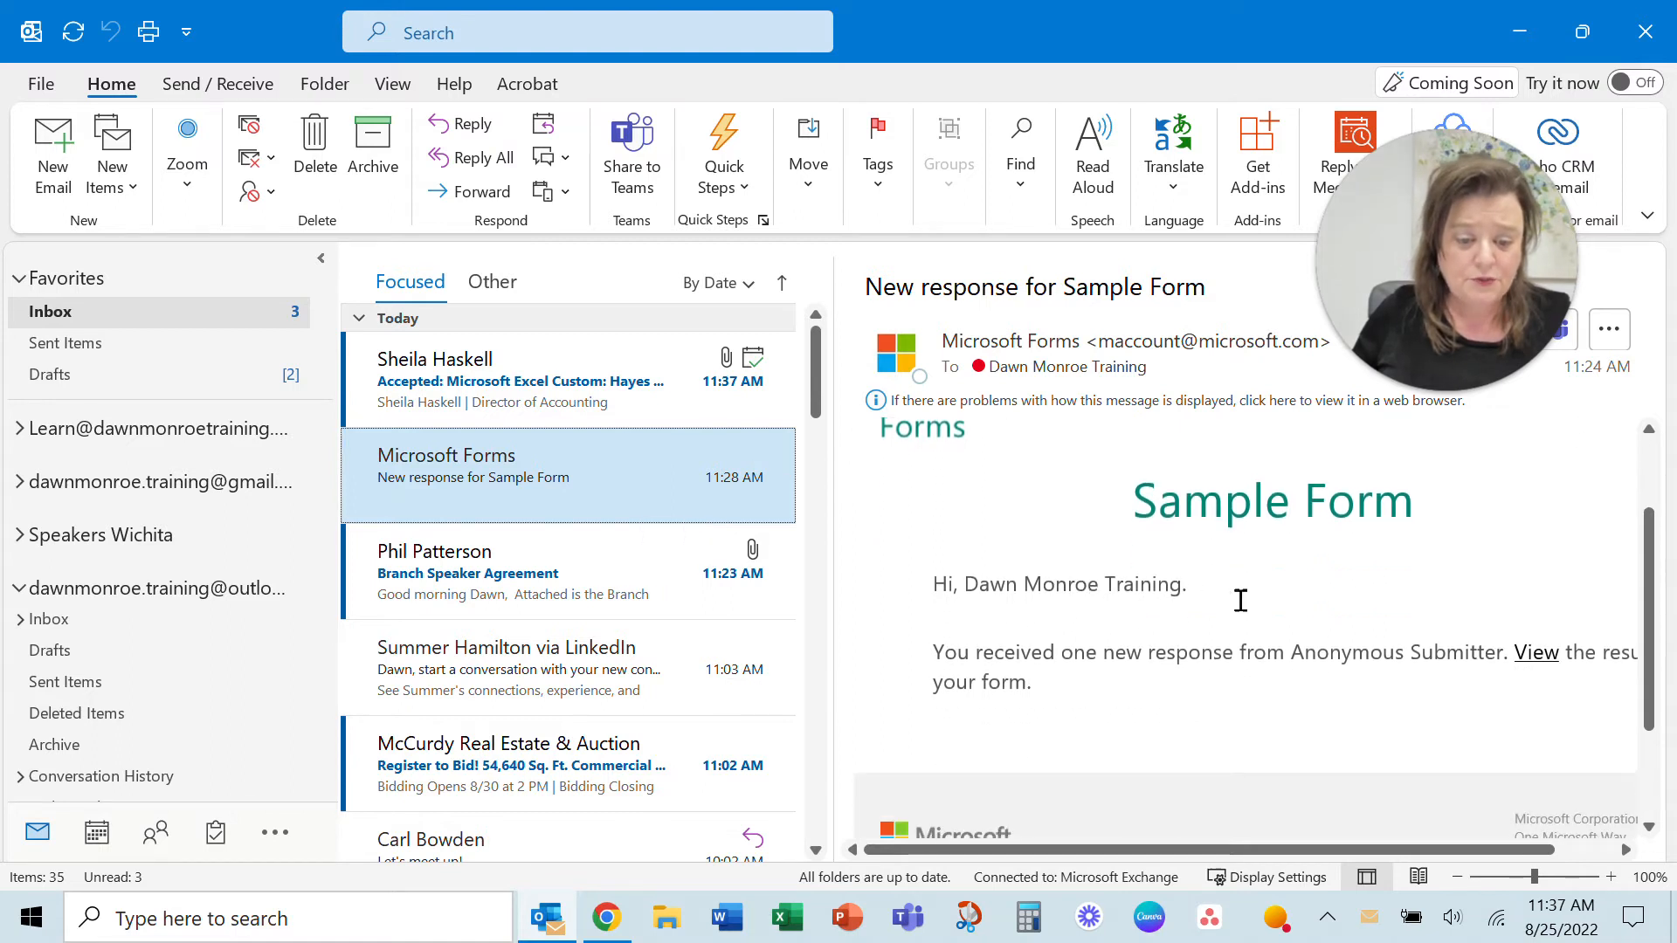
{"action": "scroll", "coordinate": [1240, 600], "scroll_direction": "down", "scroll_amount": 3}
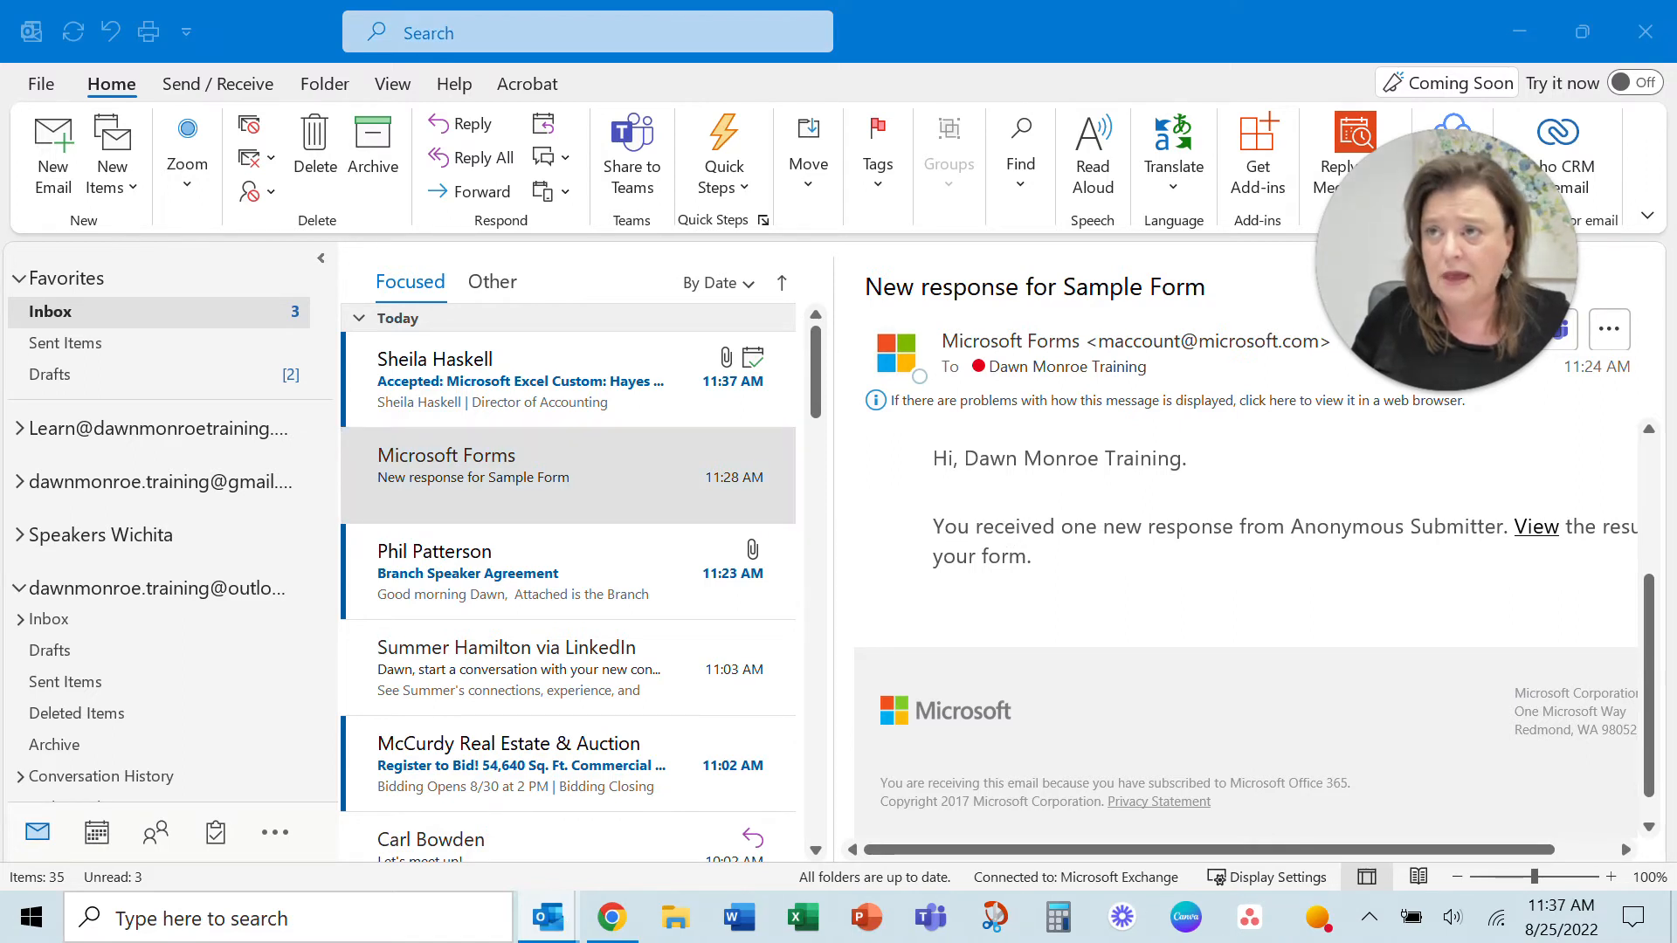
Open the form response notification in its own window and follow its View link to the form's results
{"action": "left_click_drag", "start_coordinate": [1675, 366], "coordinate": [1051, 39]}
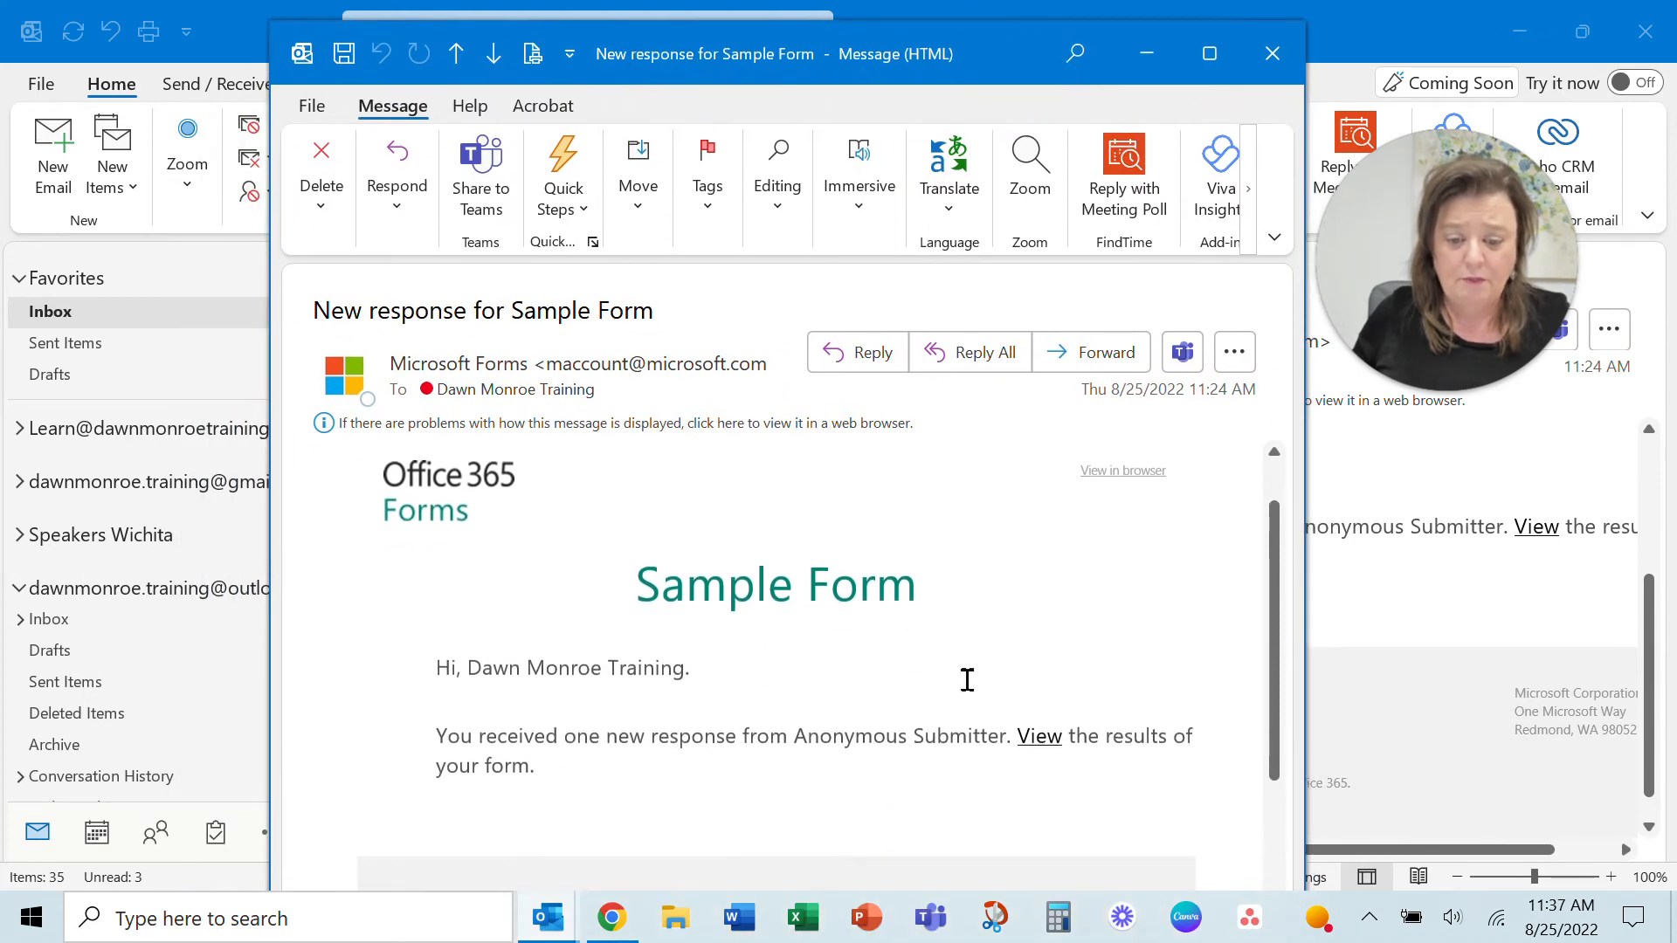
{"action": "scroll", "coordinate": [967, 680], "scroll_direction": "down", "scroll_amount": 1}
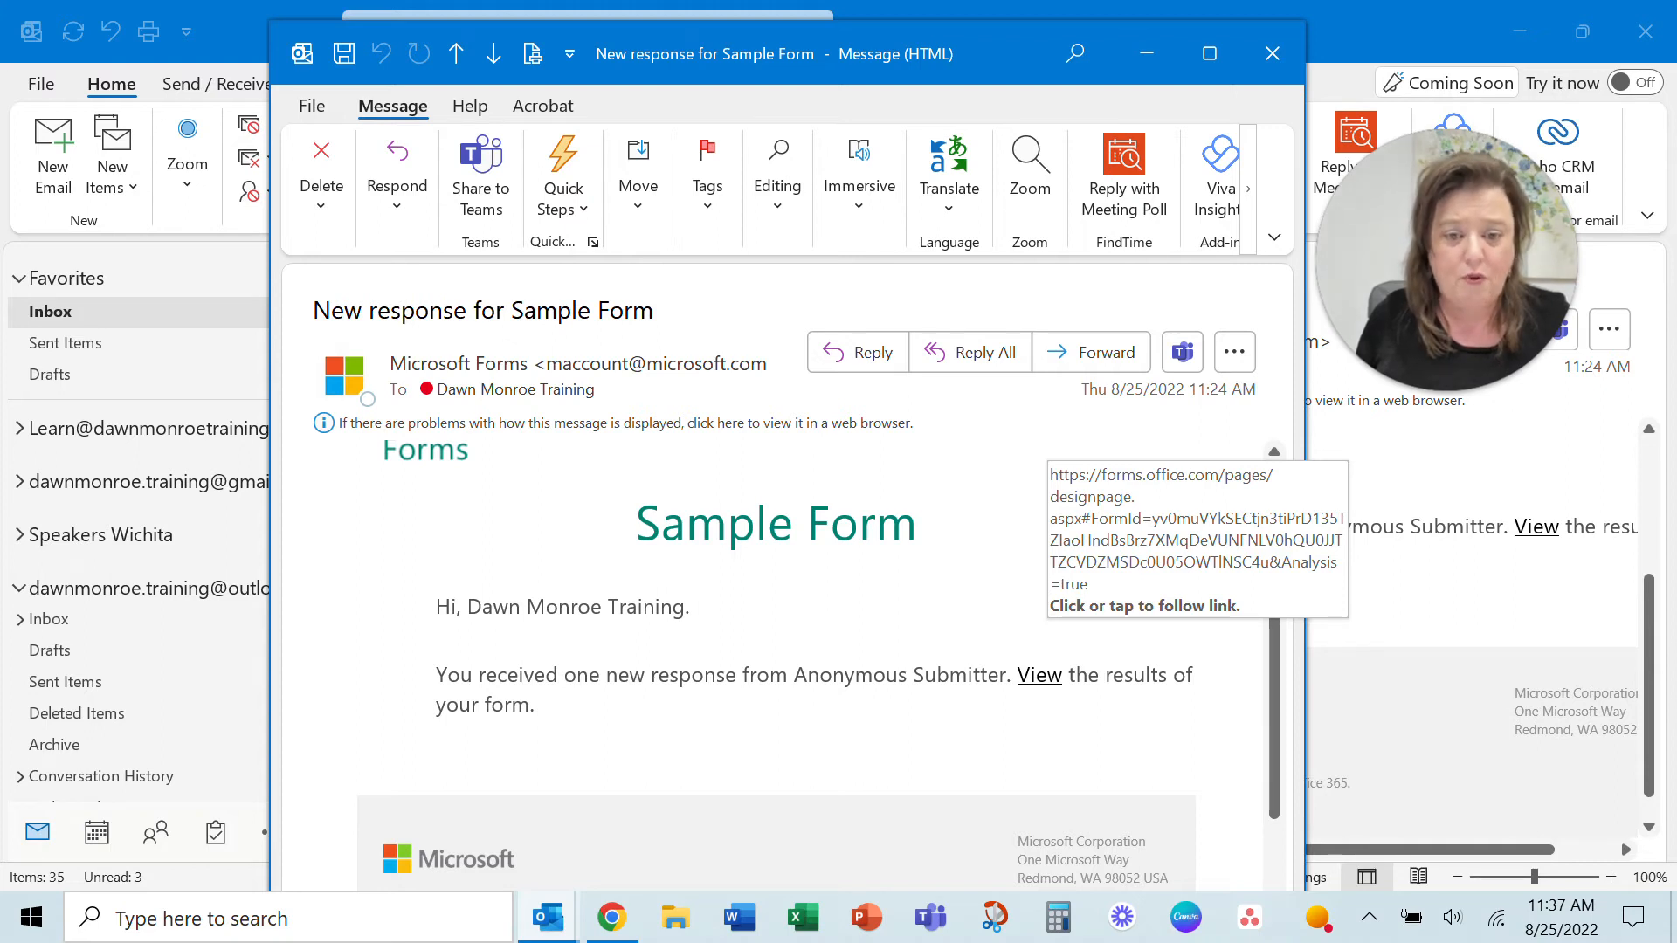
{"action": "left_click", "coordinate": [1037, 676]}
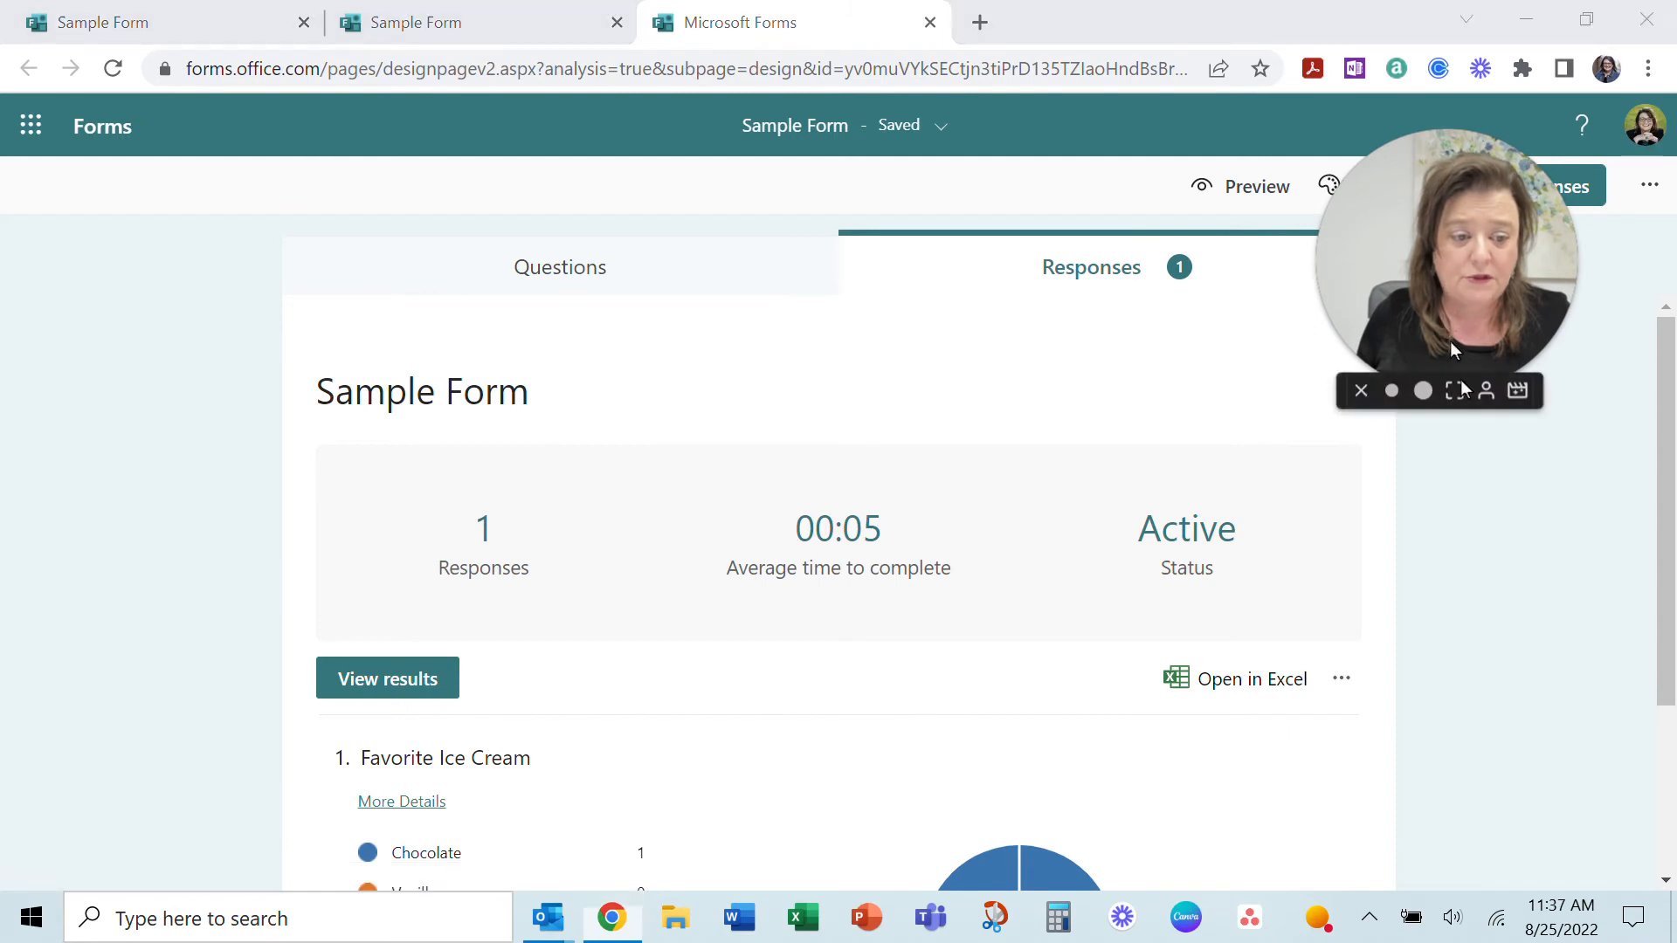
{"action": "left_click_drag", "start_coordinate": [1450, 340], "coordinate": [1516, 538]}
{"action": "left_click_drag", "start_coordinate": [134, 402], "coordinate": [88, 329]}
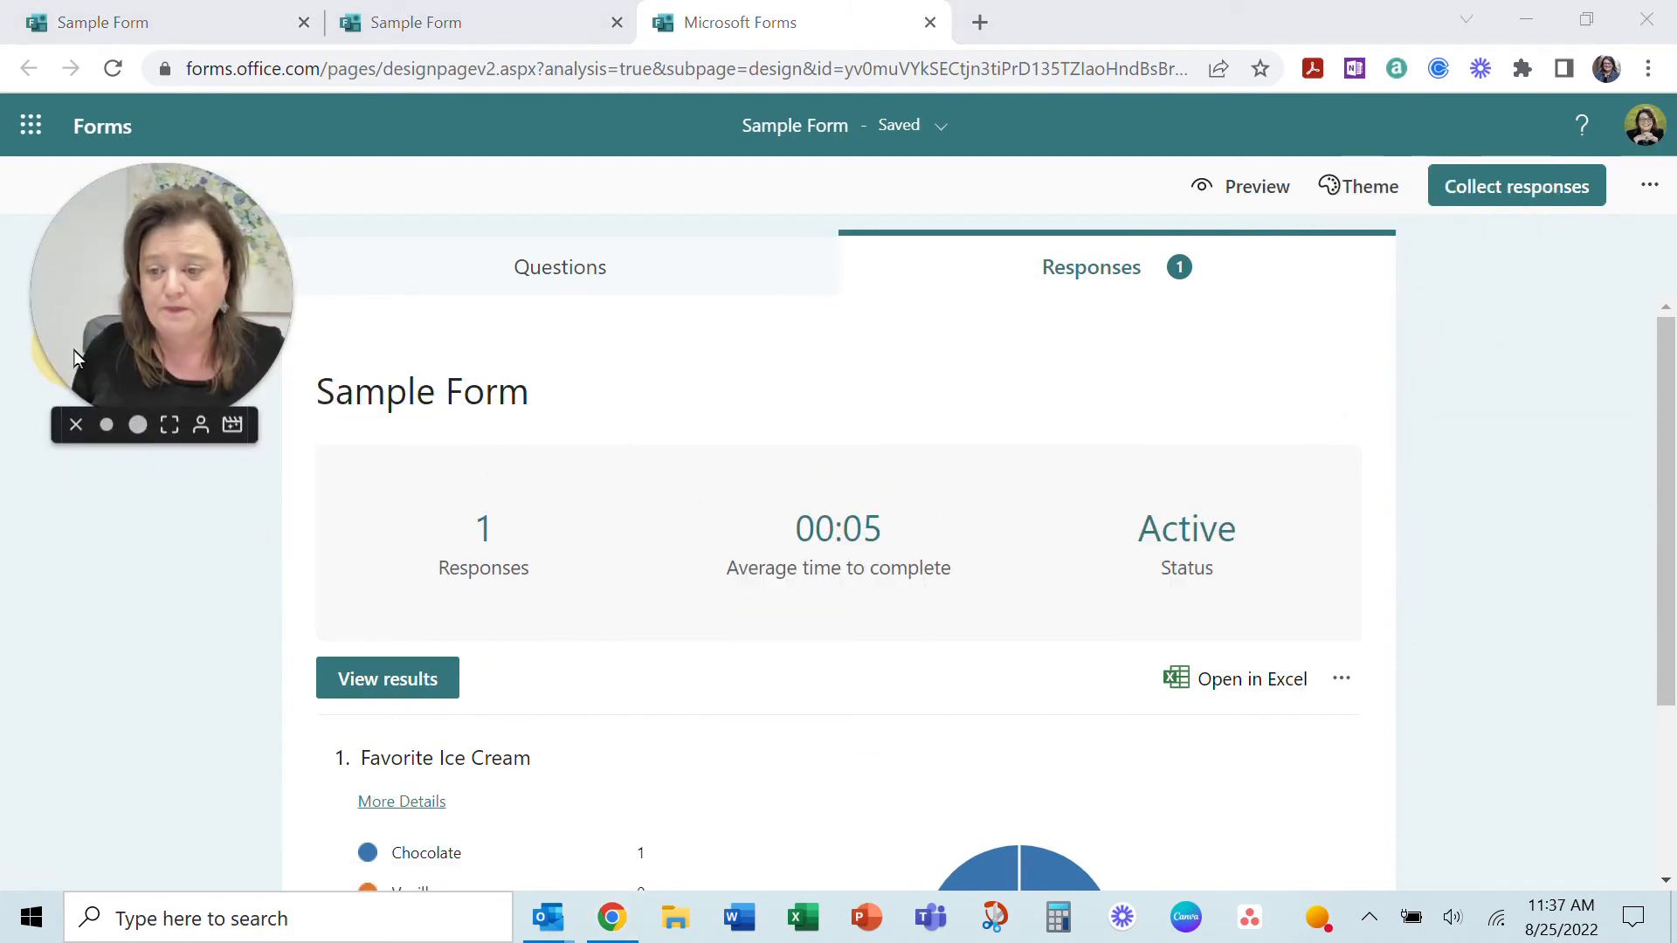
Review the Favorite Ice Cream chart, view the individual response and its print and delete options, and return to the summary
{"action": "scroll", "coordinate": [1209, 699], "scroll_direction": "down", "scroll_amount": 3}
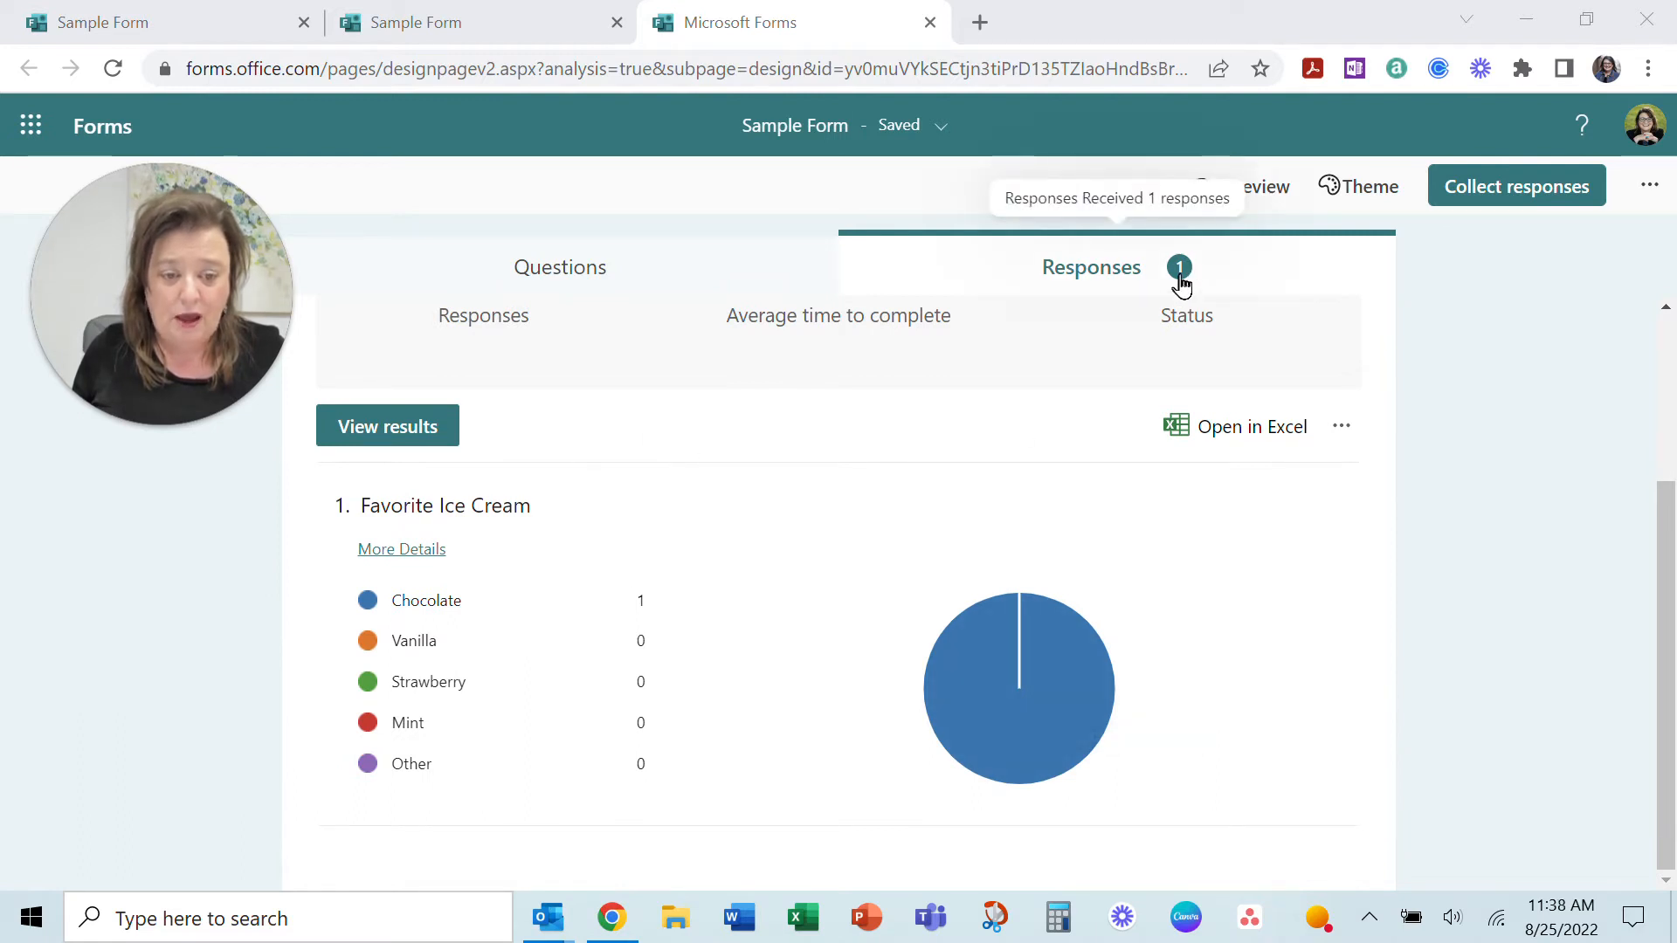
{"action": "left_click", "coordinate": [394, 444]}
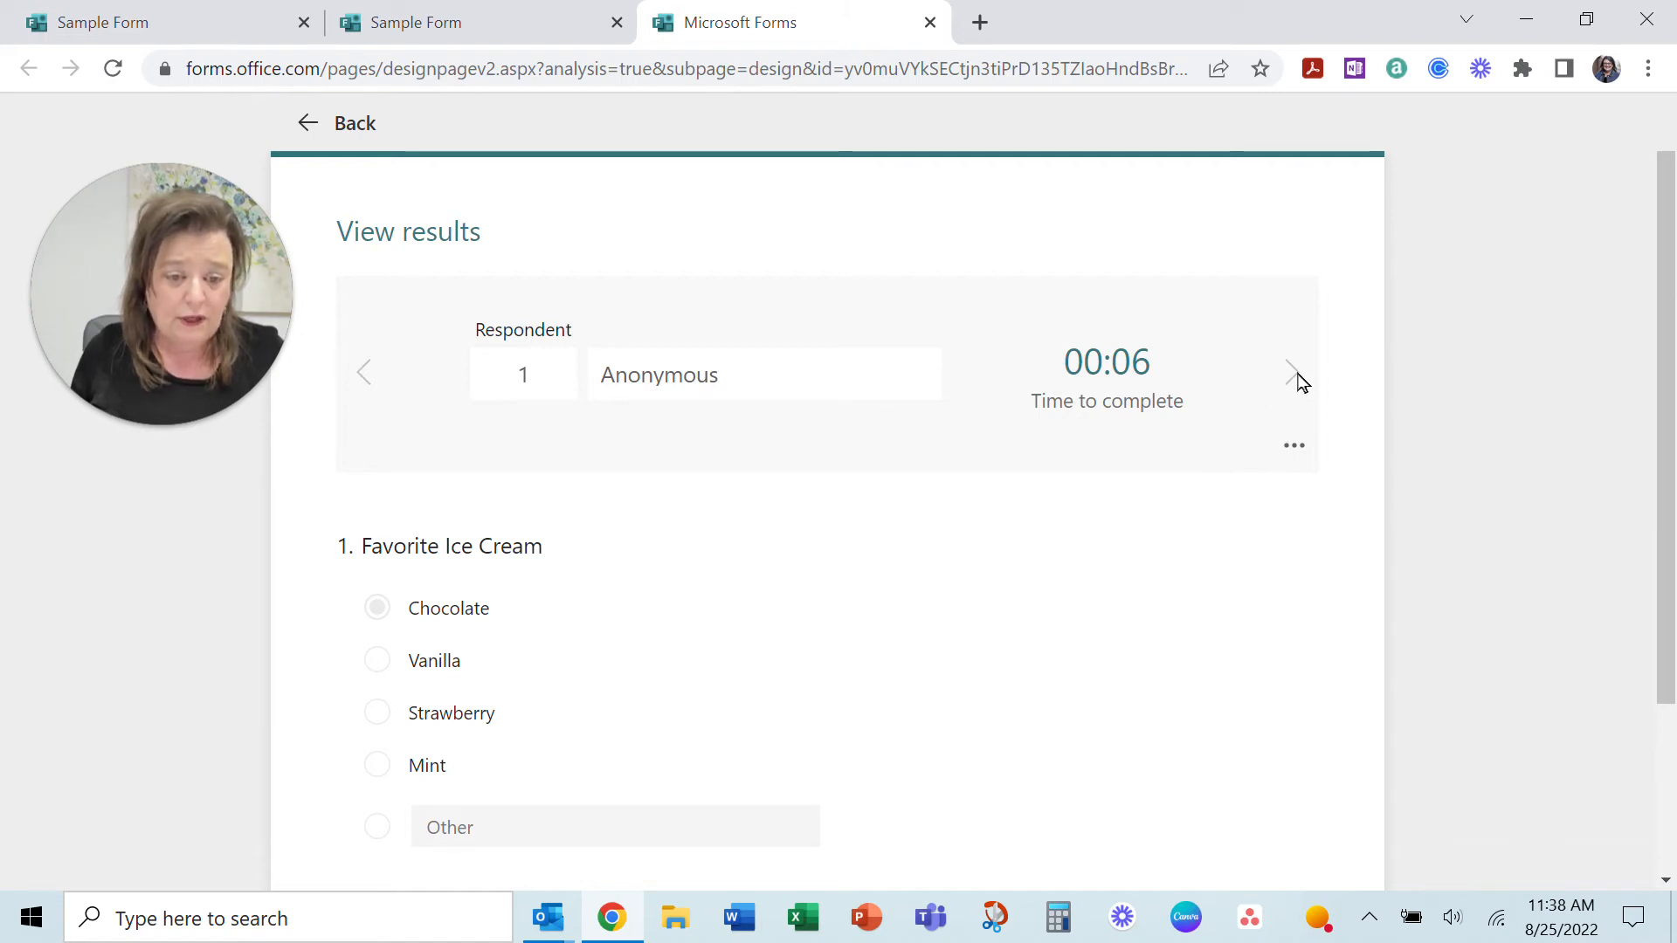
{"action": "left_click", "coordinate": [1294, 449]}
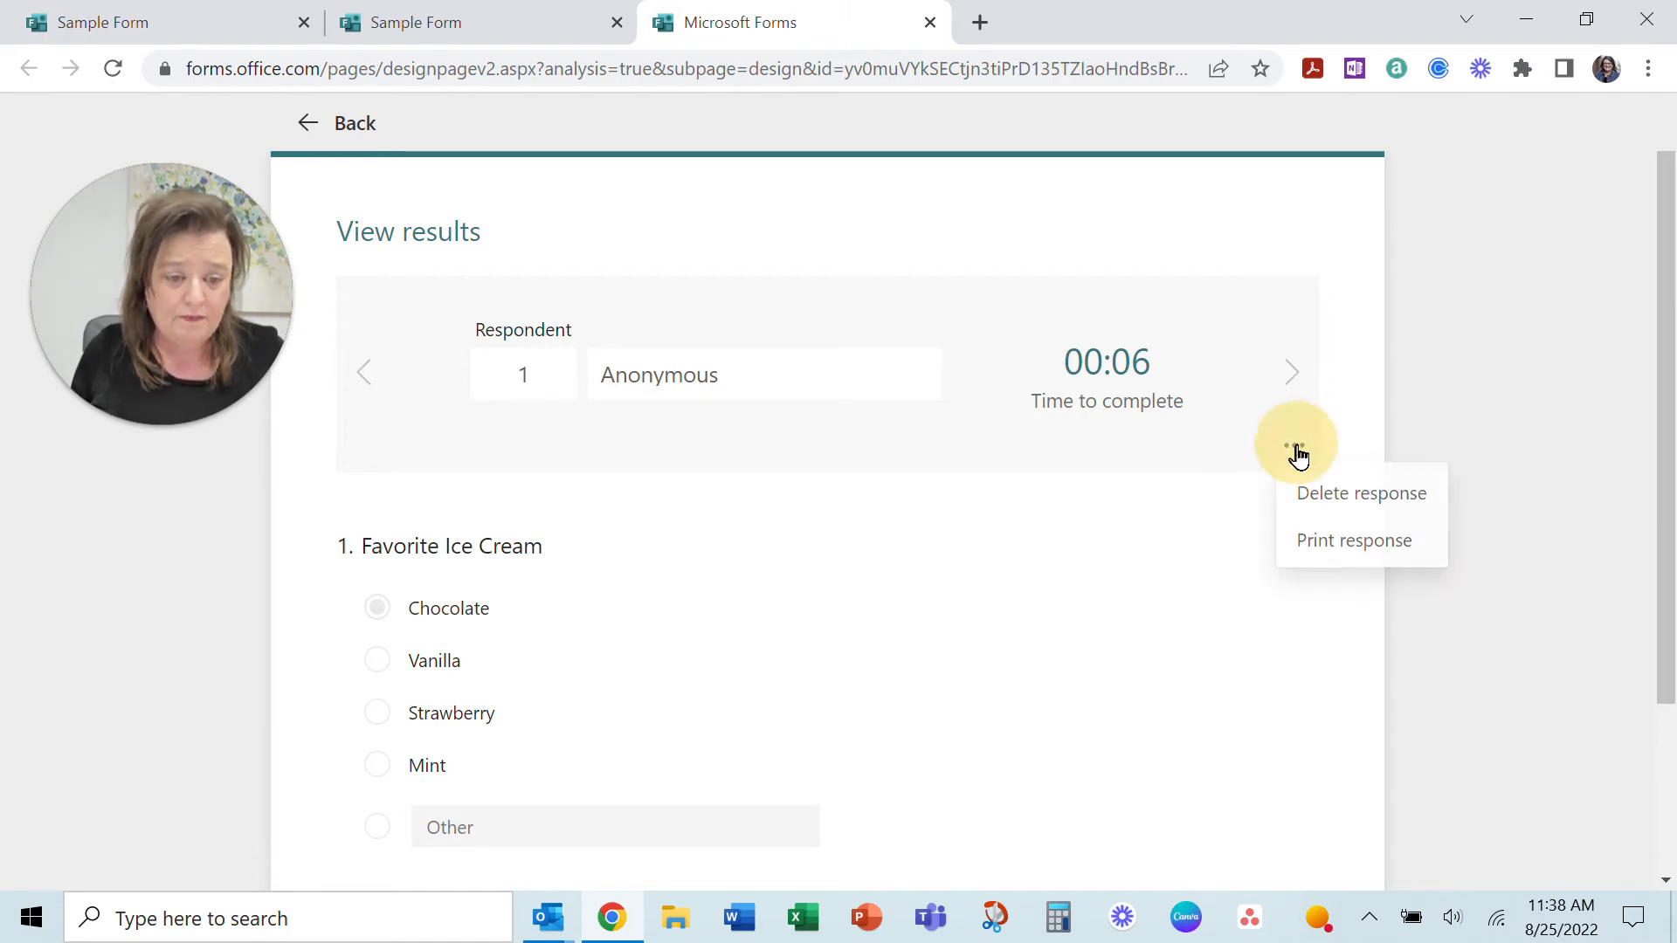
{"action": "left_click", "coordinate": [1350, 545]}
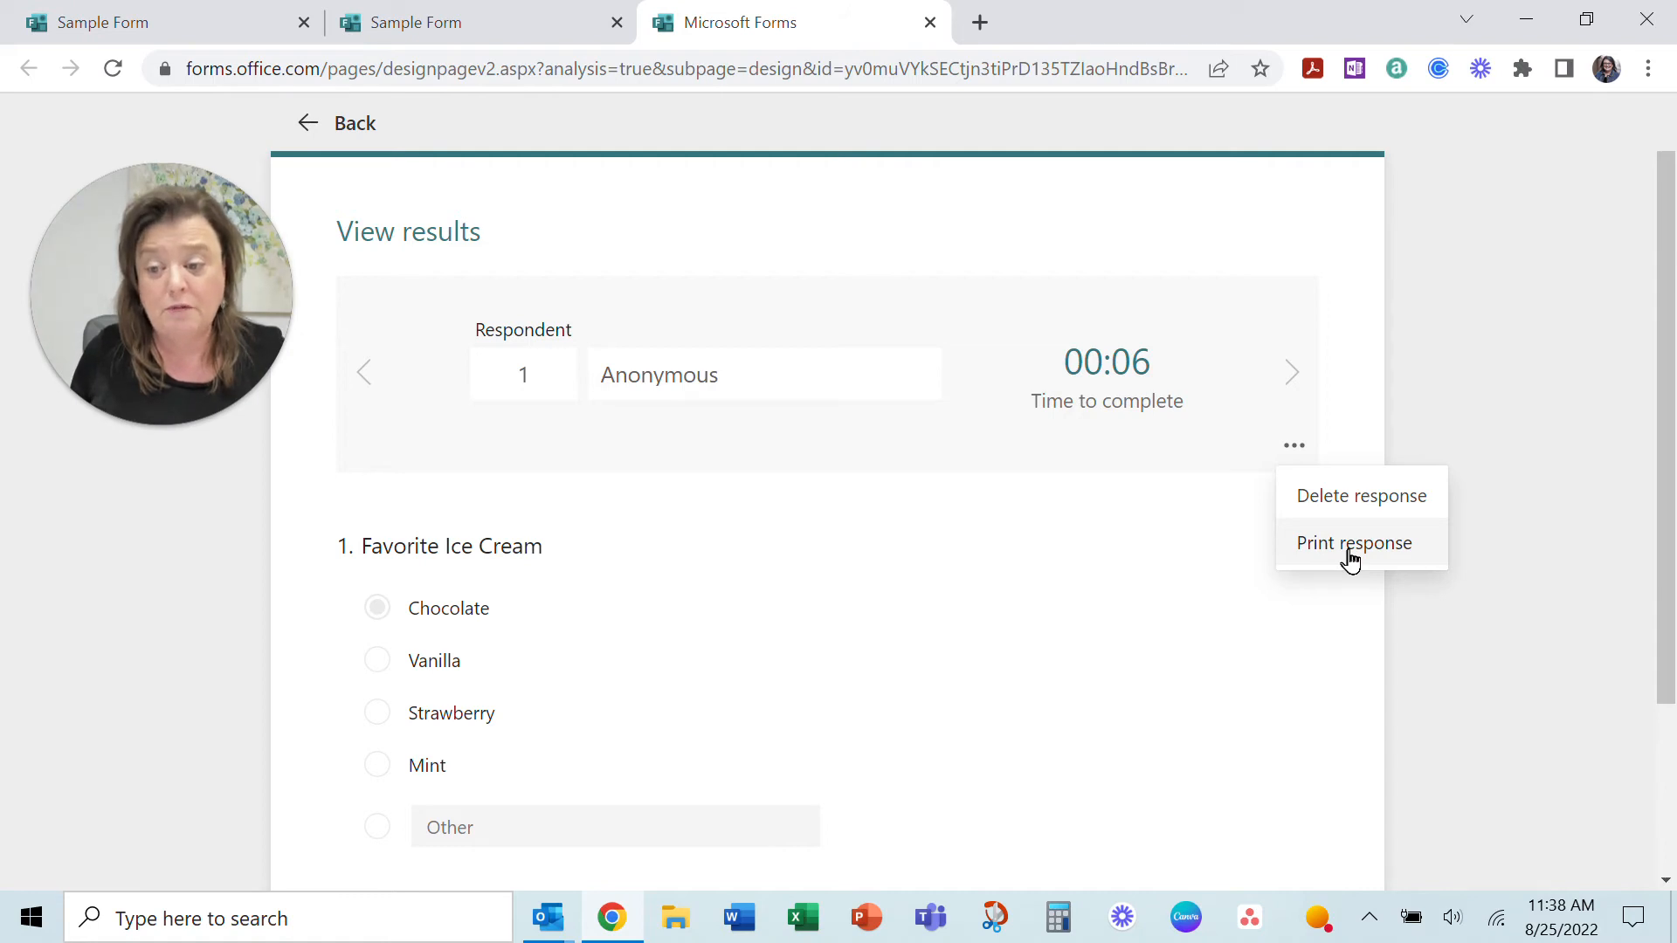
{"action": "left_click", "coordinate": [349, 126]}
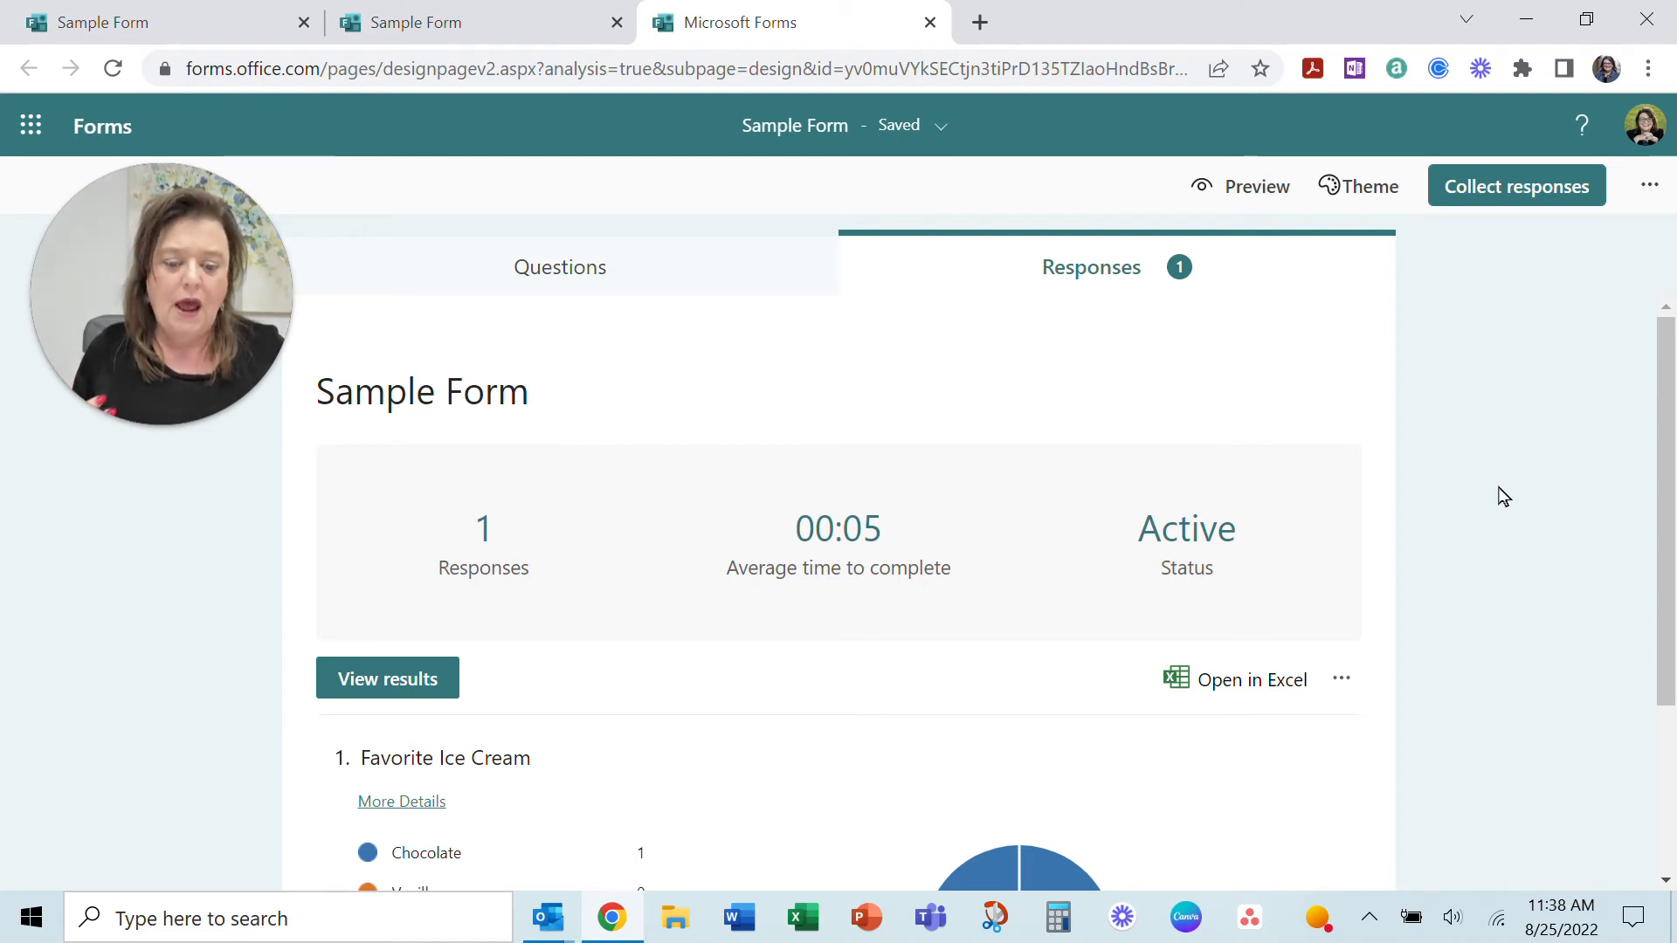
Reopen the form's settings and check the response receipts option for email notification of each response
{"action": "left_click", "coordinate": [1649, 186]}
{"action": "left_click", "coordinate": [1531, 307]}
{"action": "scroll", "coordinate": [1511, 681], "scroll_direction": "down", "scroll_amount": 1}
{"action": "scroll", "coordinate": [1538, 763], "scroll_direction": "down", "scroll_amount": 3}
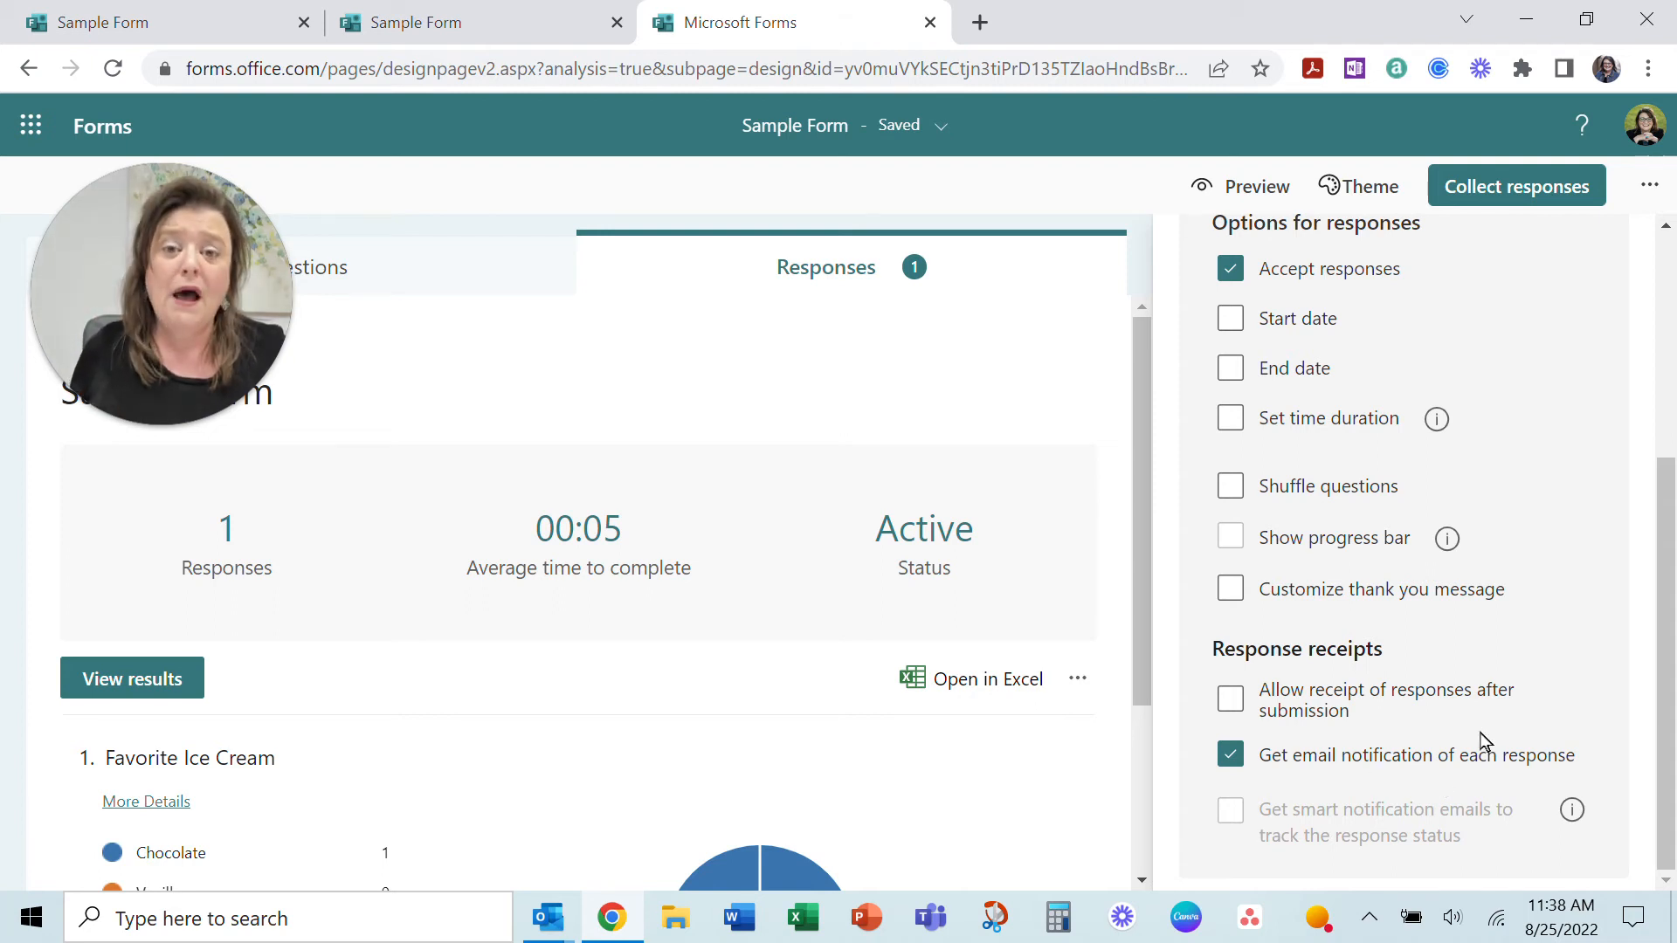
Switch back to Outlook to show the Microsoft Forms response notification in the inbox
{"action": "mouse_move", "coordinate": [548, 933]}
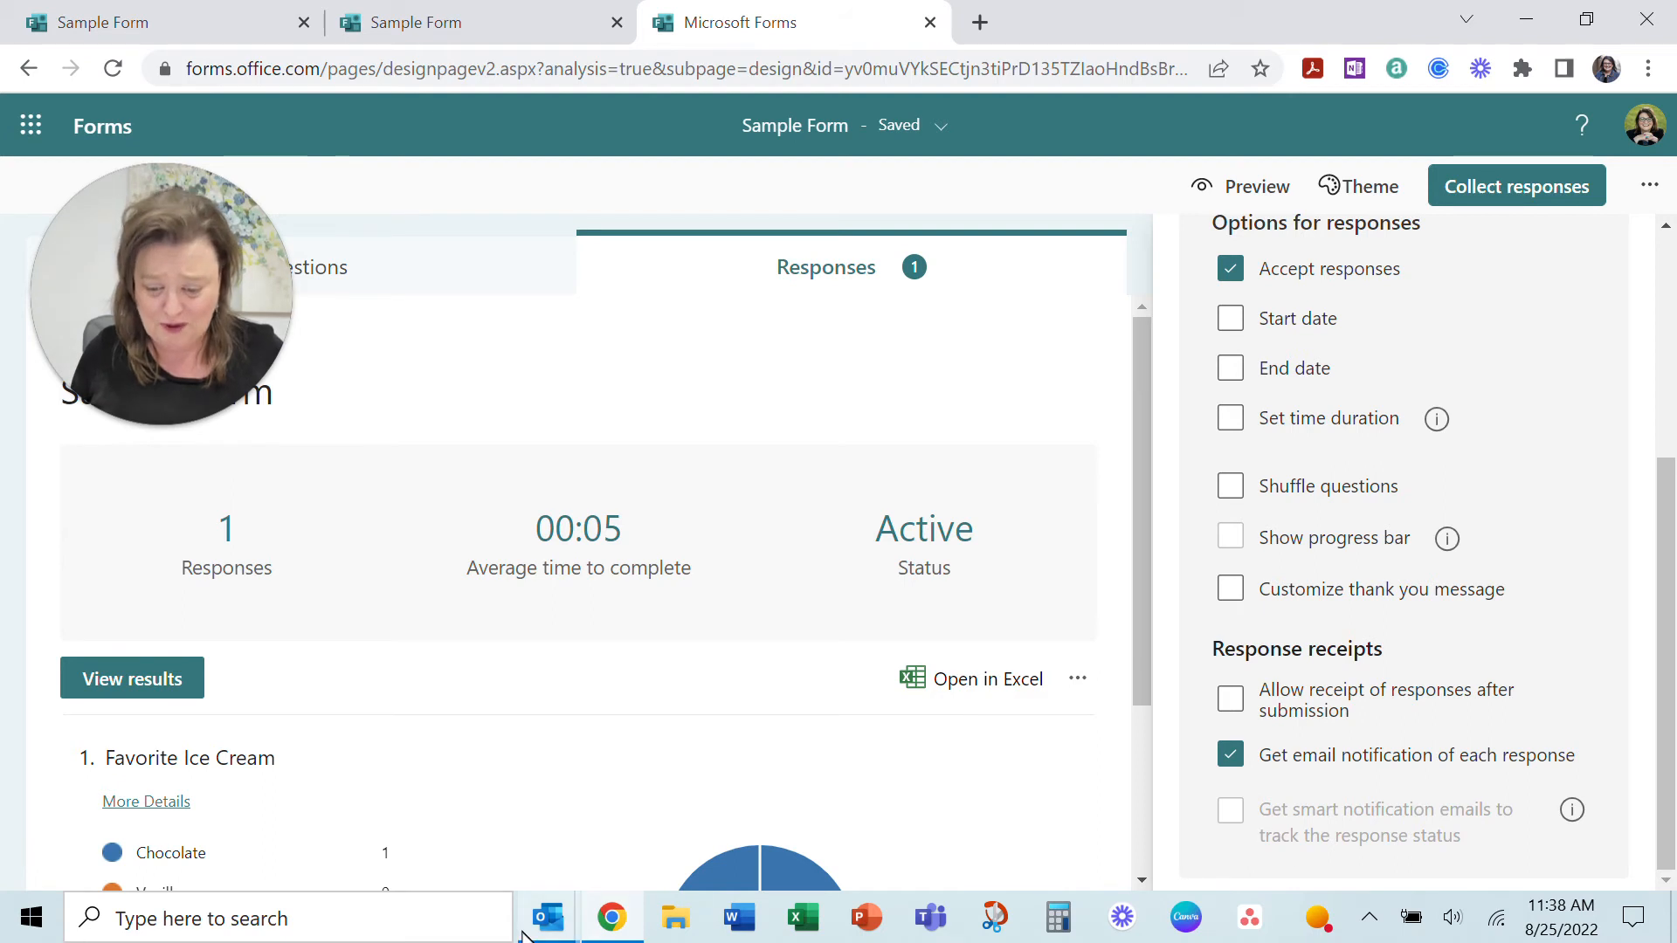
{"action": "left_click", "coordinate": [513, 759]}
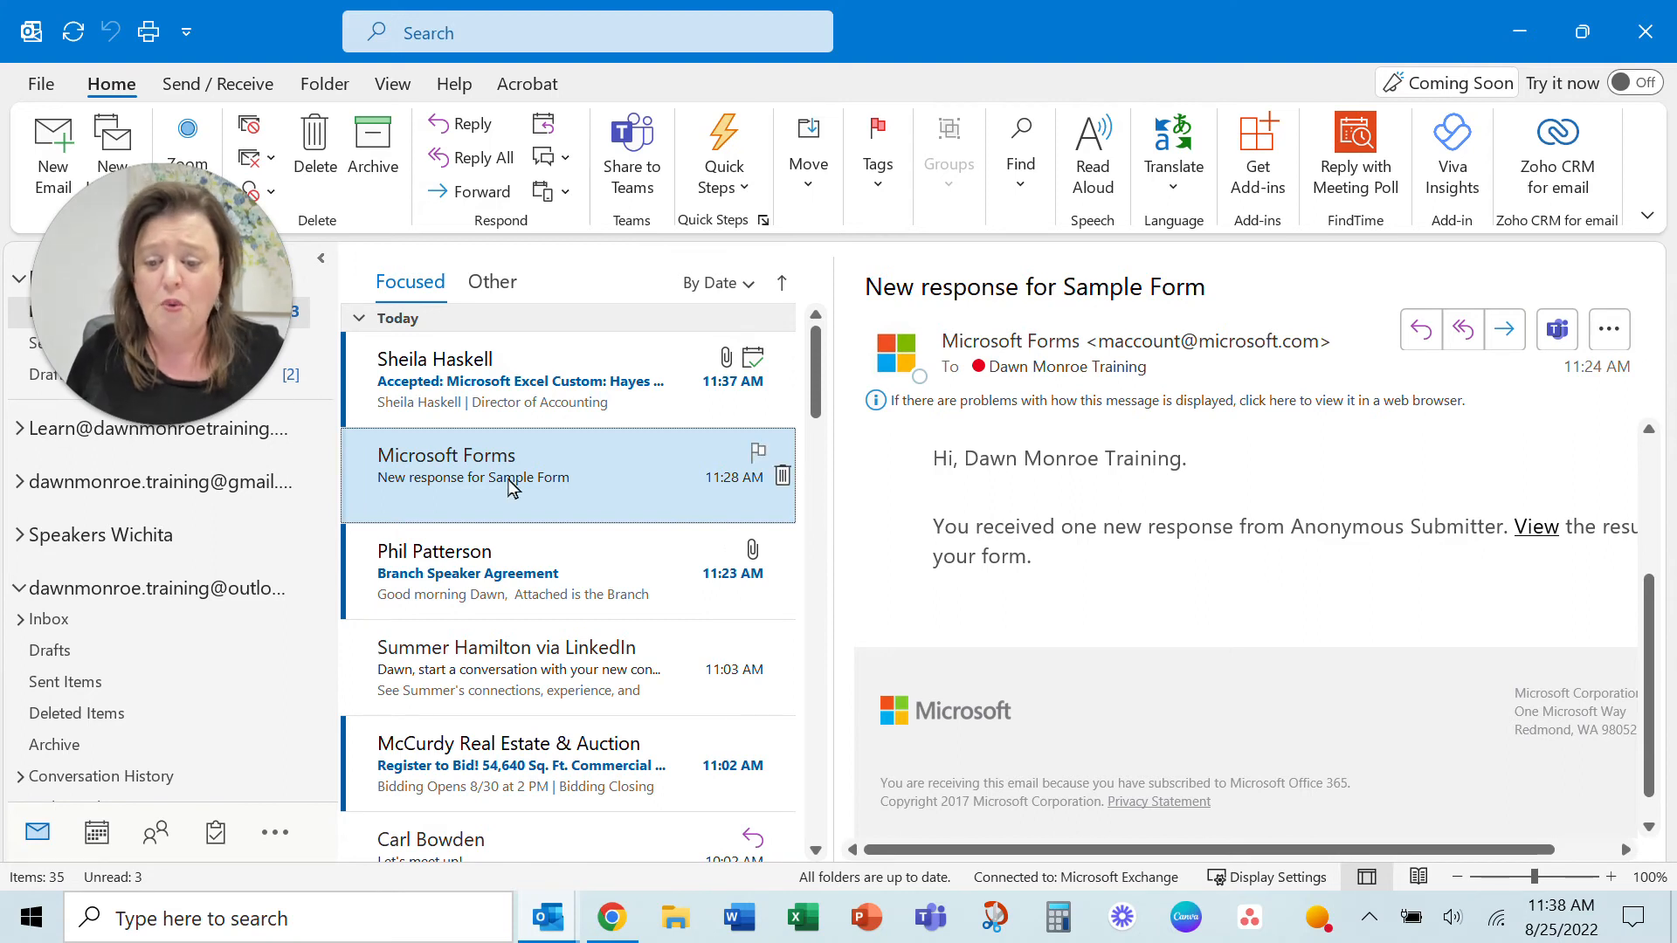
{"action": "left_click_drag", "start_coordinate": [199, 316], "coordinate": [1492, 376]}
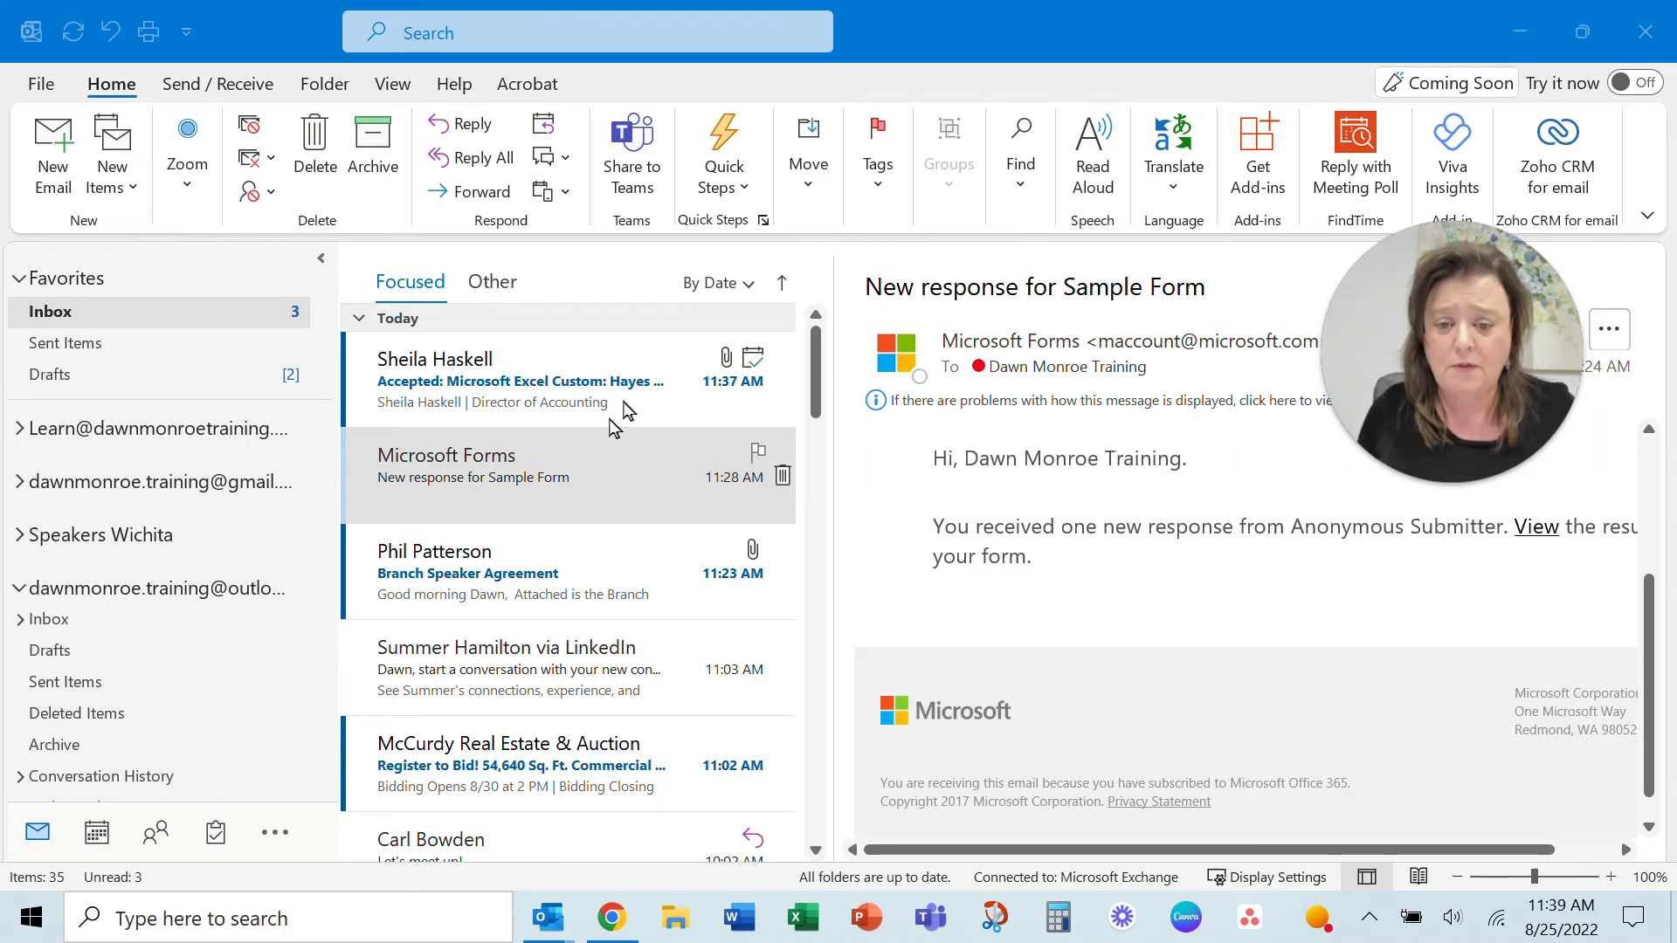
Start a Move to Folder Quick Step for the Microsoft Forms notification and name it "Move to IceCream Choices"
{"action": "left_click", "coordinate": [740, 186]}
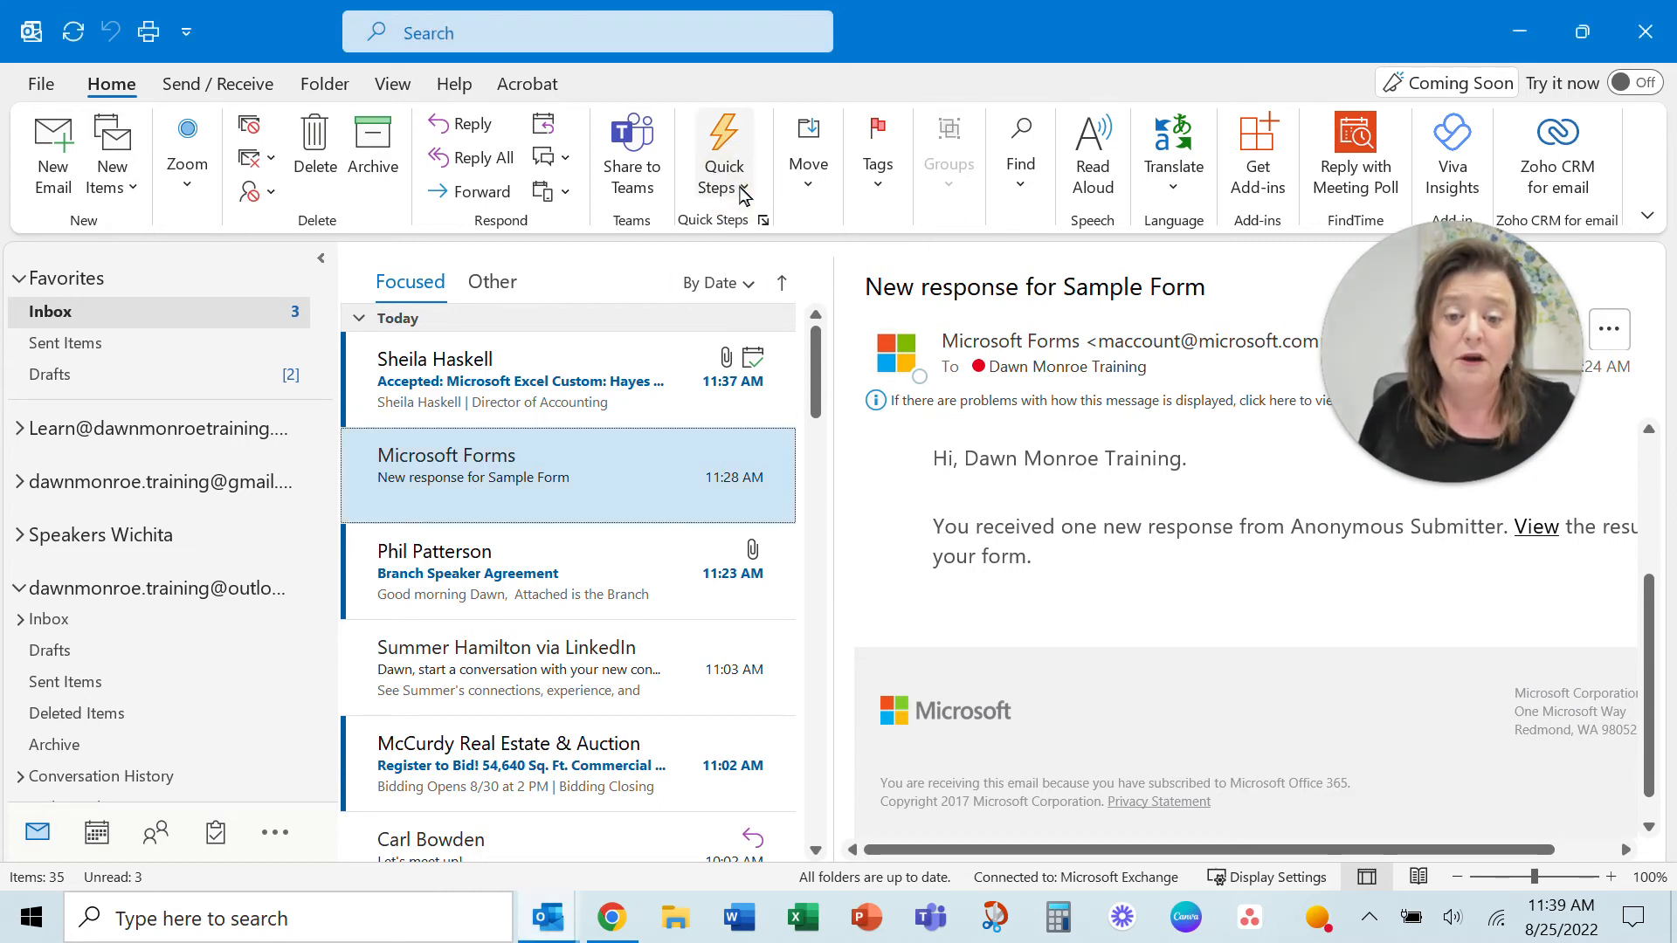
{"action": "left_click", "coordinate": [740, 188]}
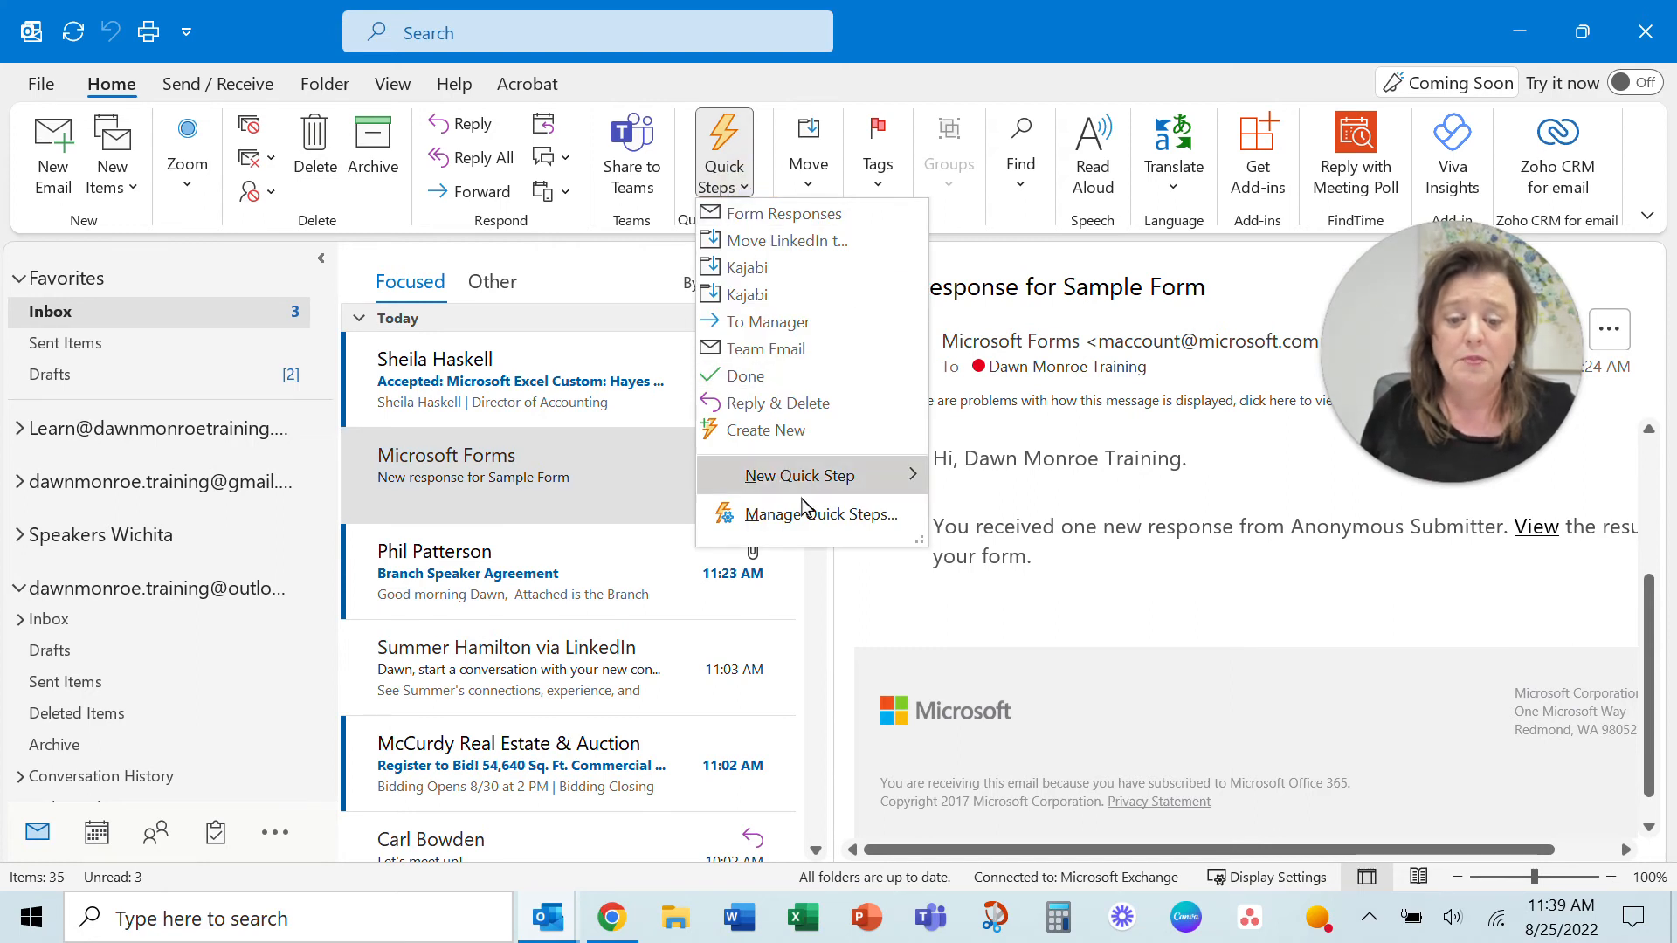
{"action": "mouse_move", "coordinate": [821, 496]}
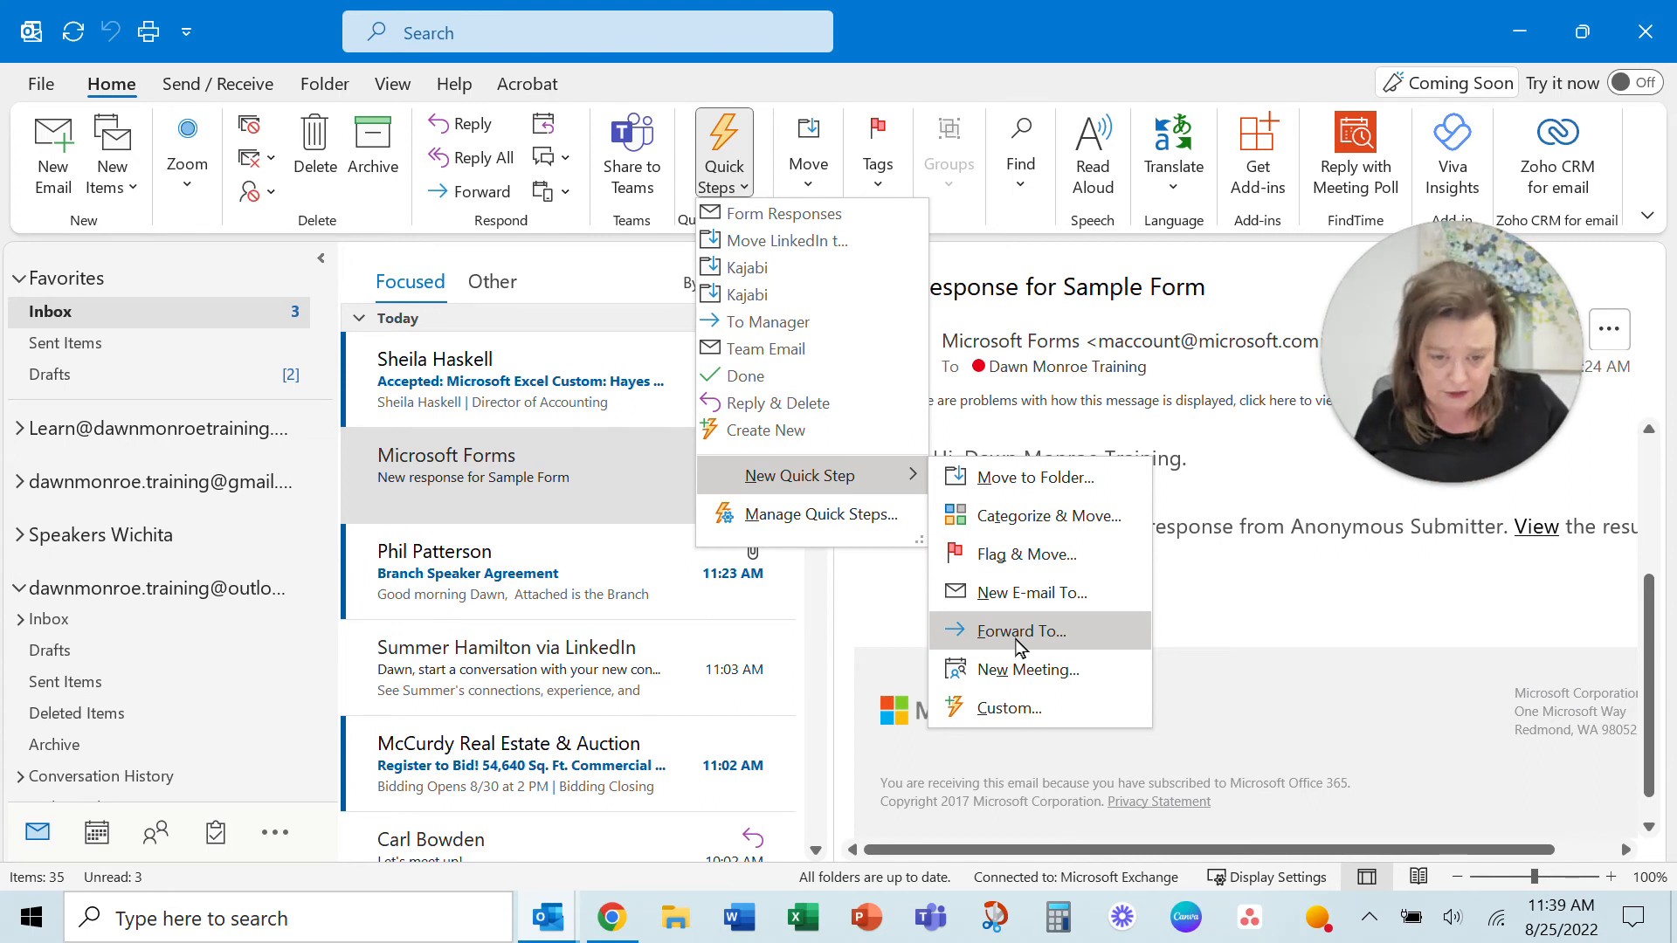
{"action": "left_click", "coordinate": [1036, 478]}
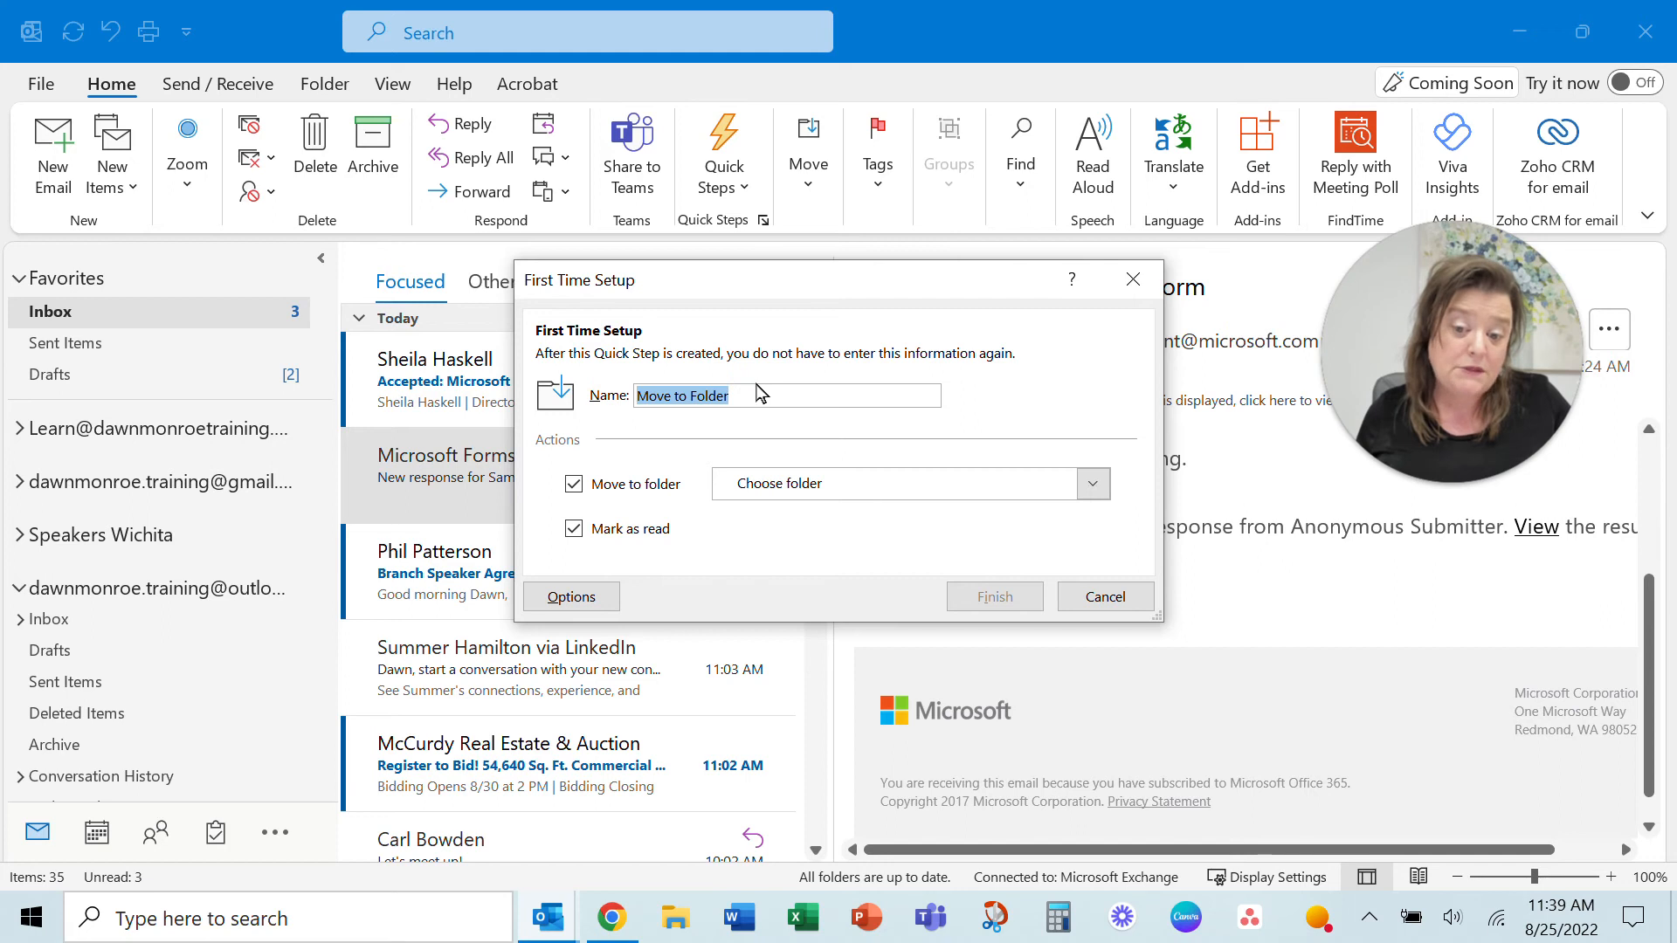
{"action": "type", "text": "F"}
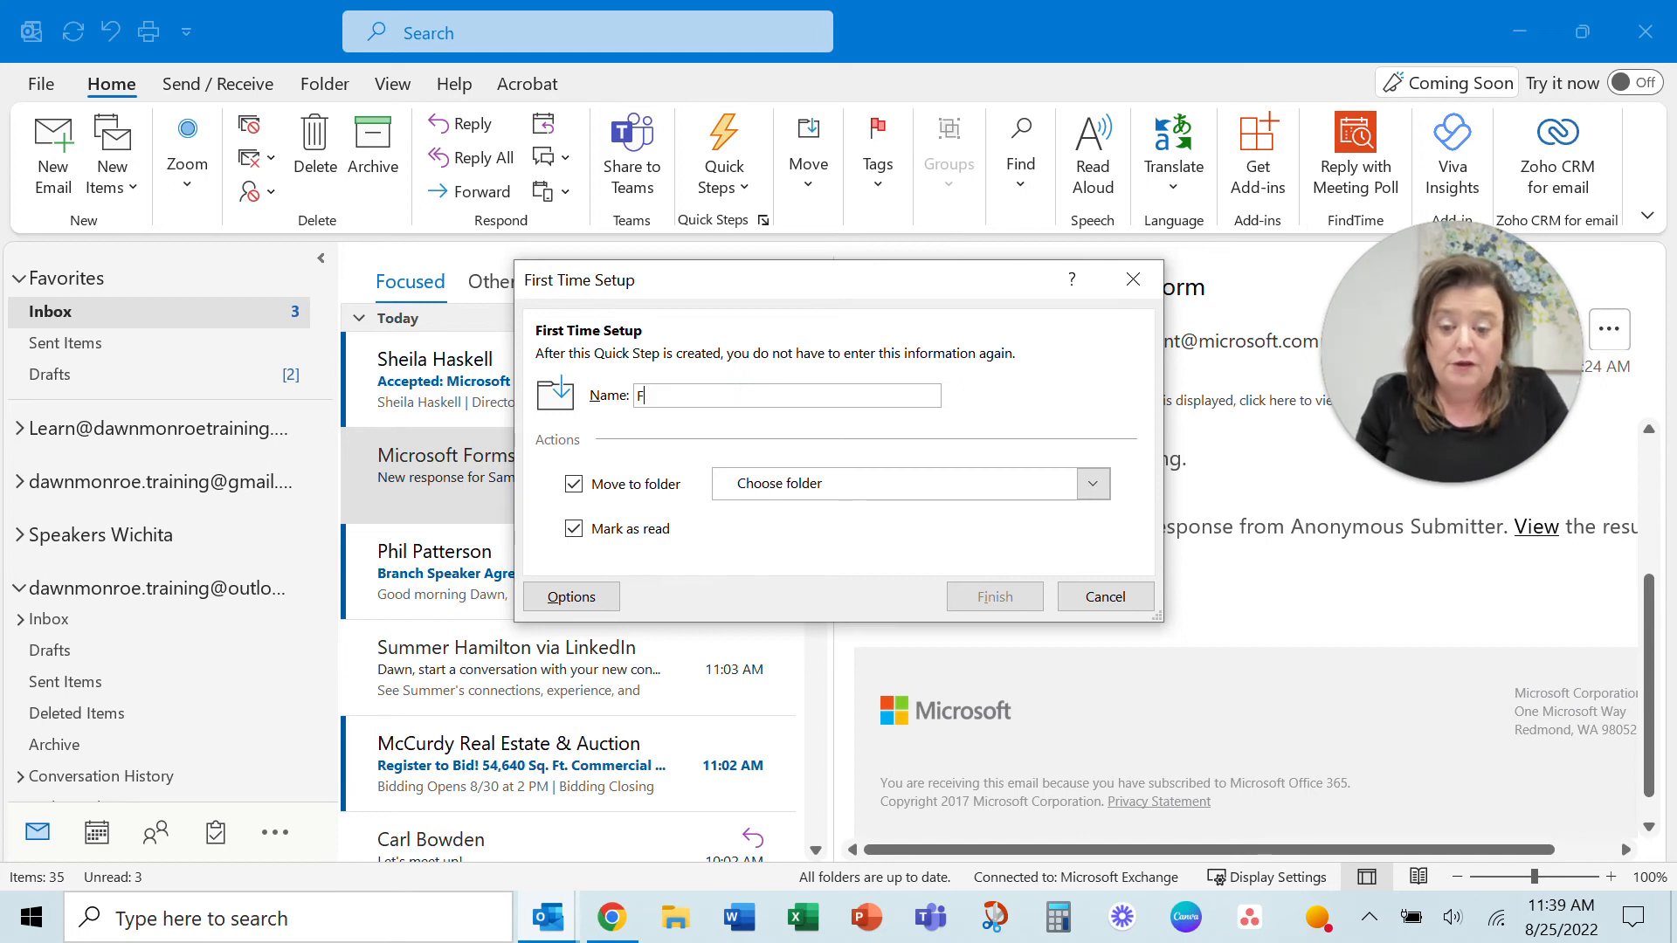
{"action": "type", "text": "ove to IceCream Choices"}
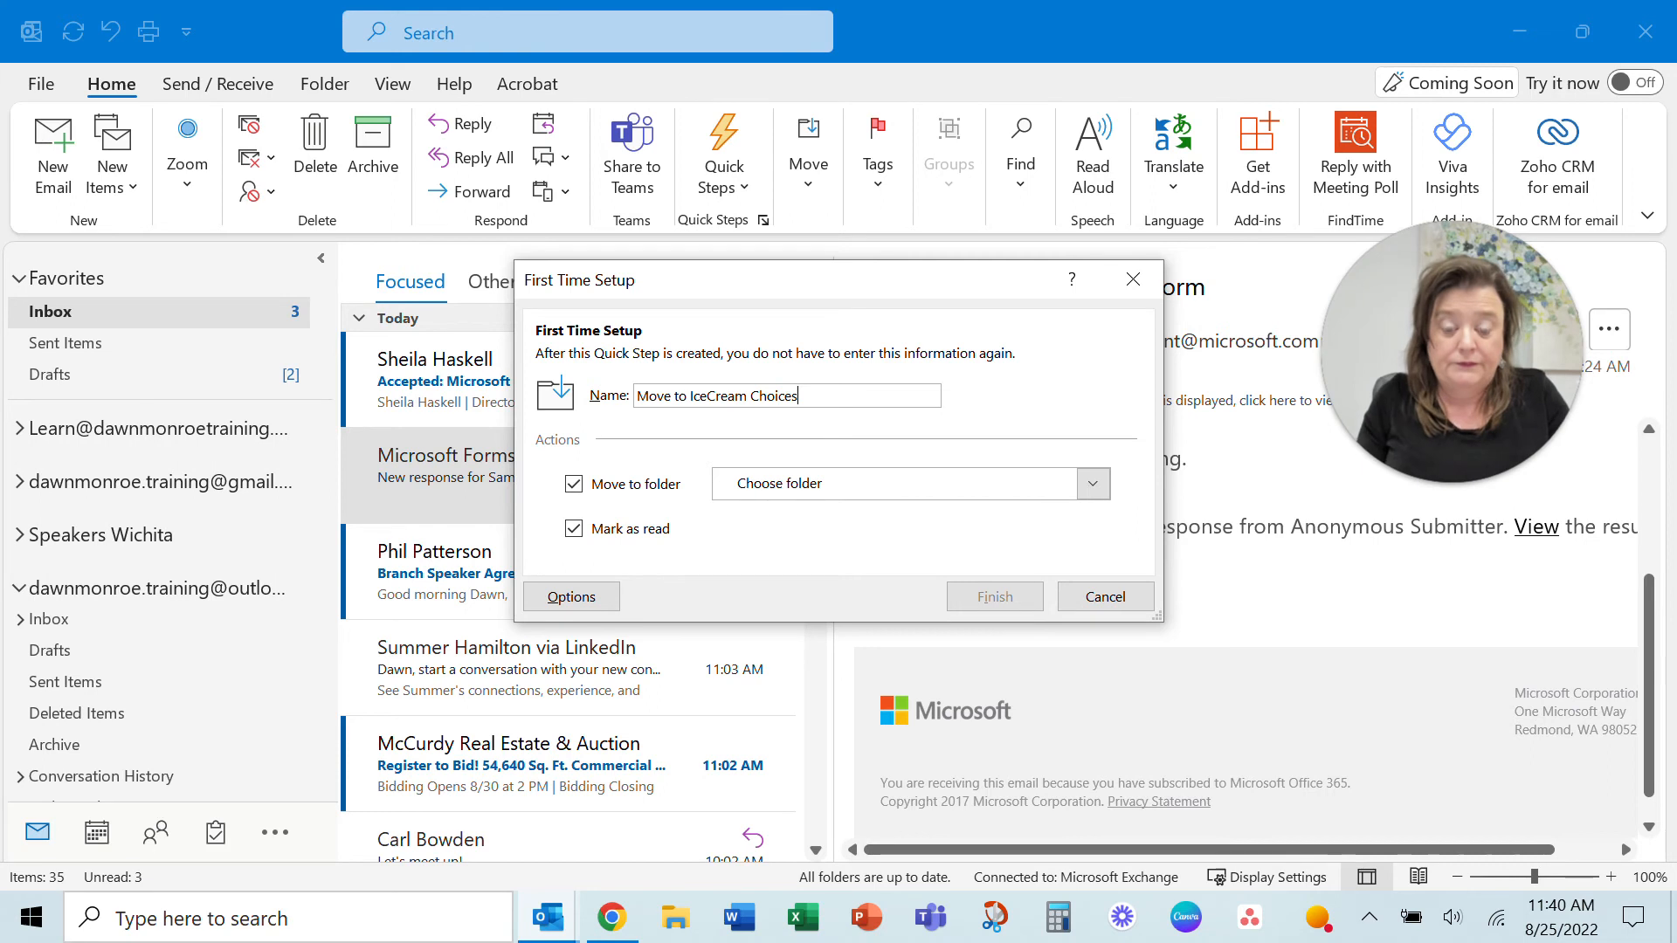
Browse the destination folders for the Quick Step, including other mailbox folders, and cancel its setup
{"action": "left_click", "coordinate": [1093, 484]}
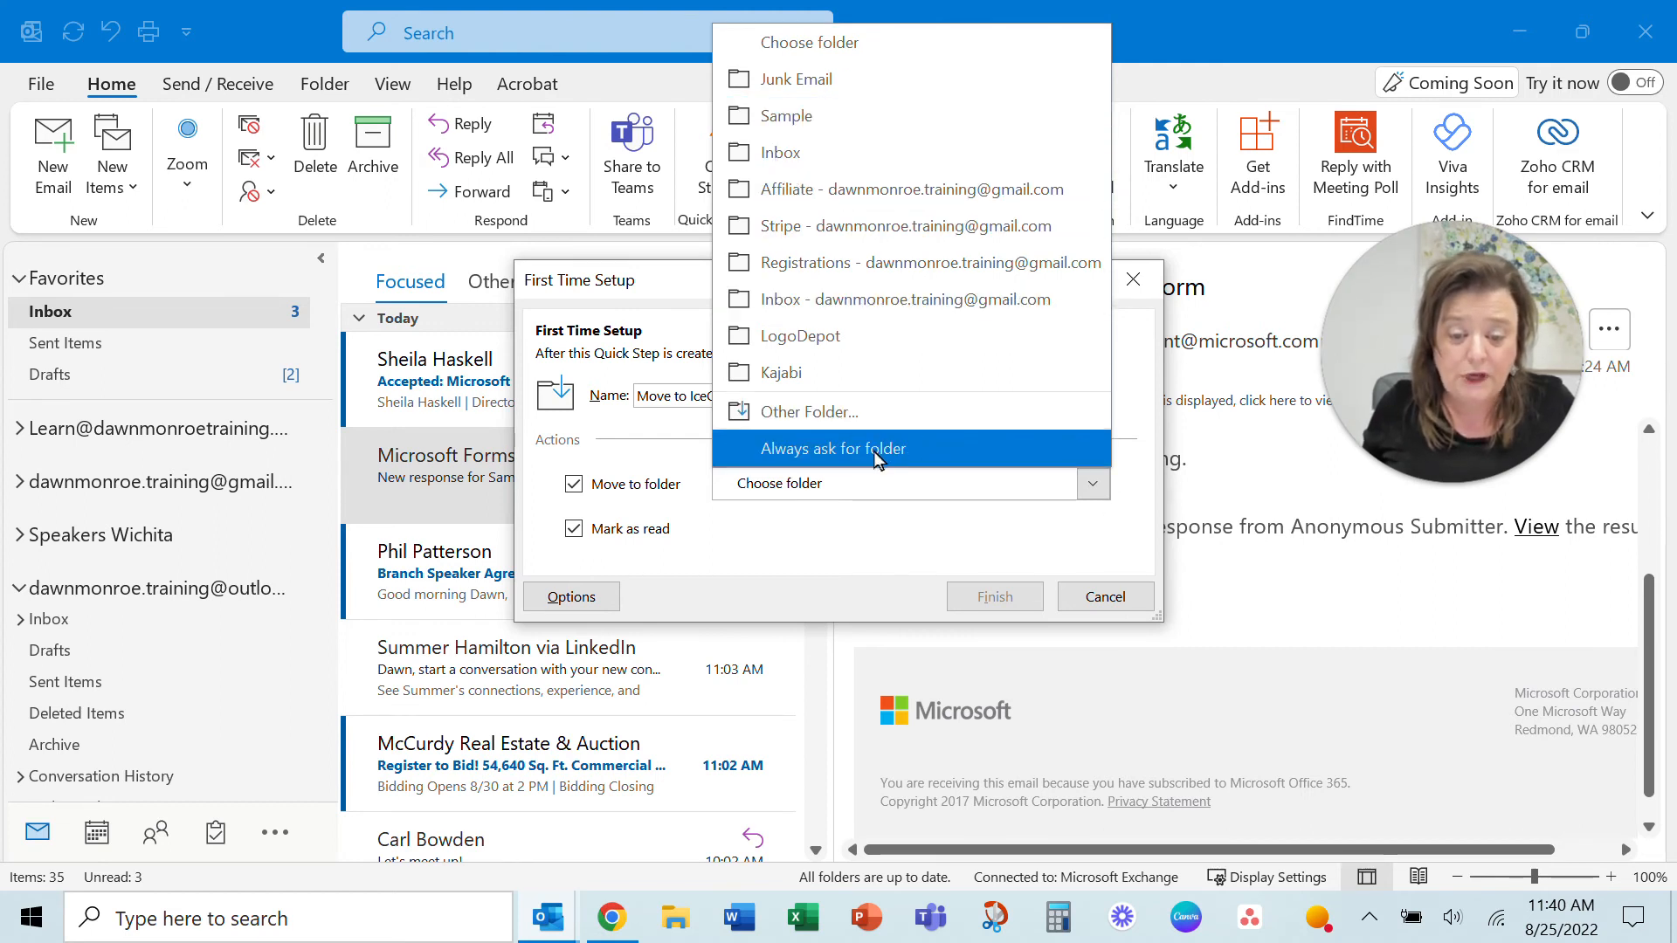
{"action": "left_click", "coordinate": [1095, 491]}
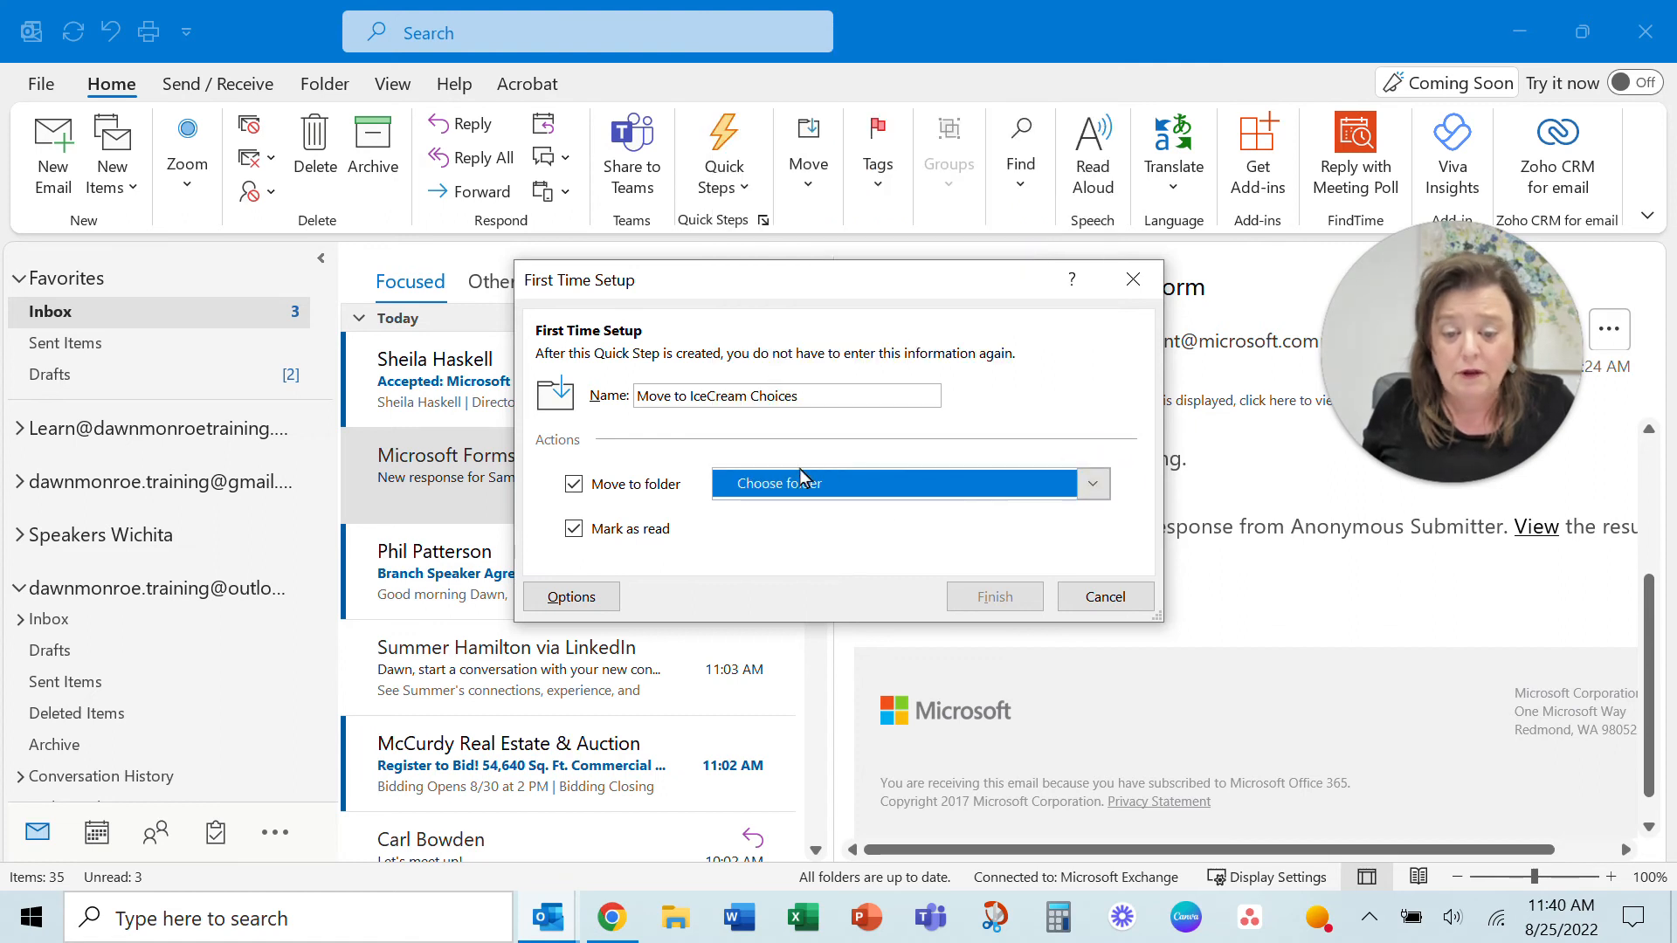
{"action": "left_click", "coordinate": [1093, 490]}
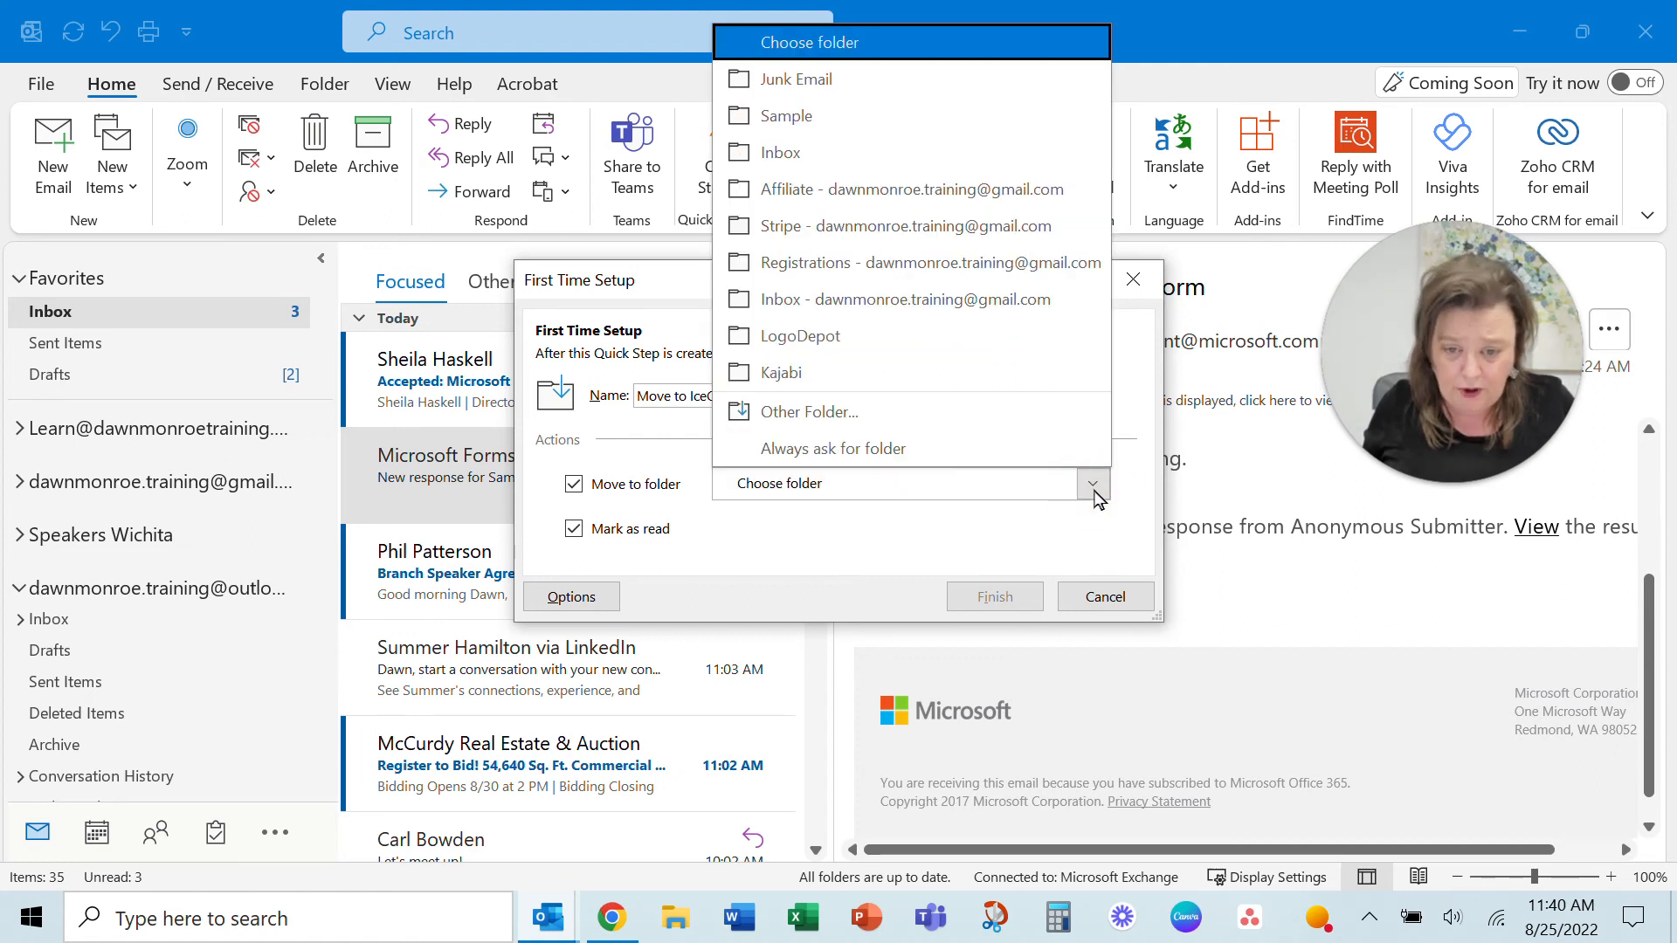
{"action": "left_click", "coordinate": [894, 420]}
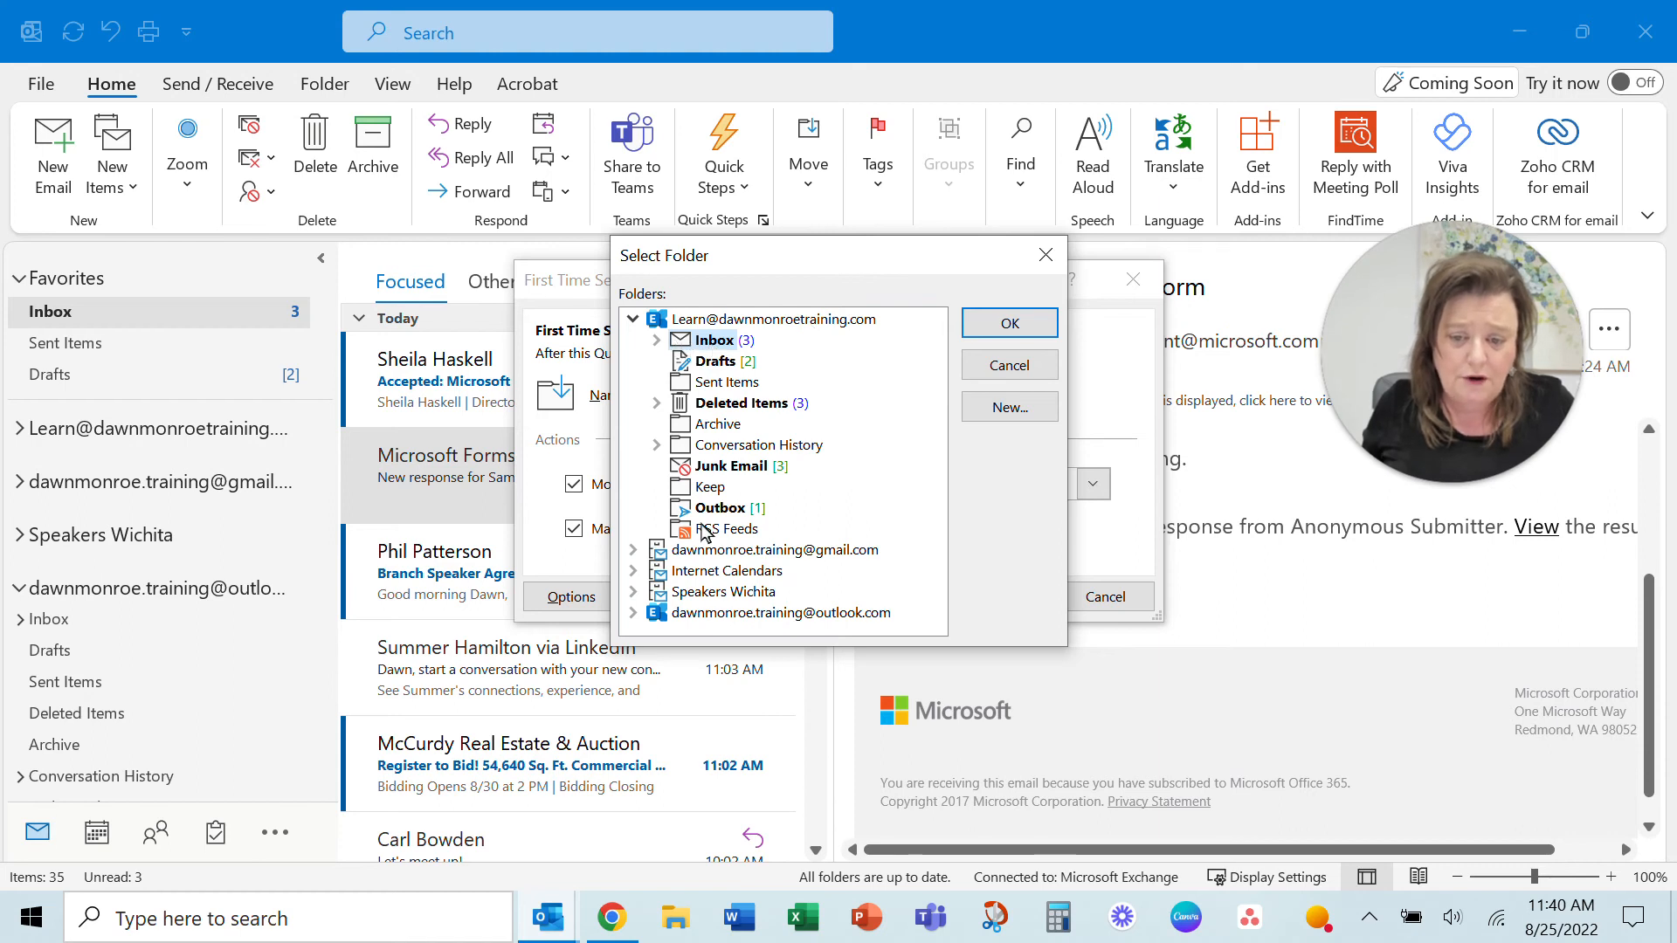
{"action": "left_click", "coordinate": [1010, 366]}
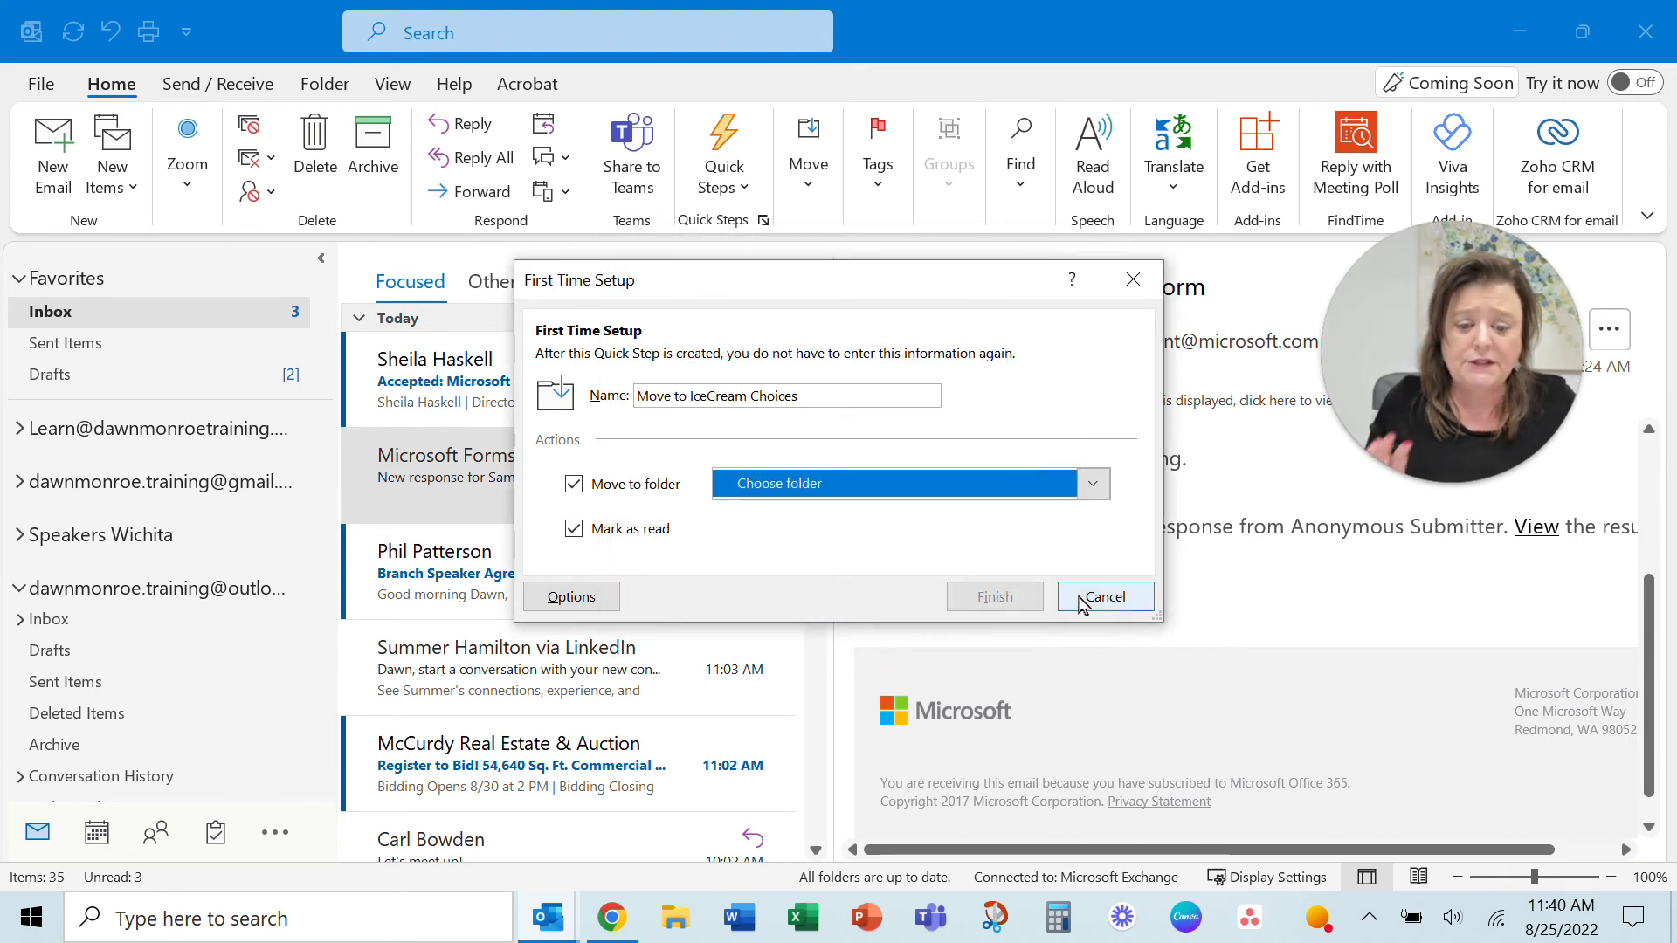
{"action": "left_click", "coordinate": [1102, 601]}
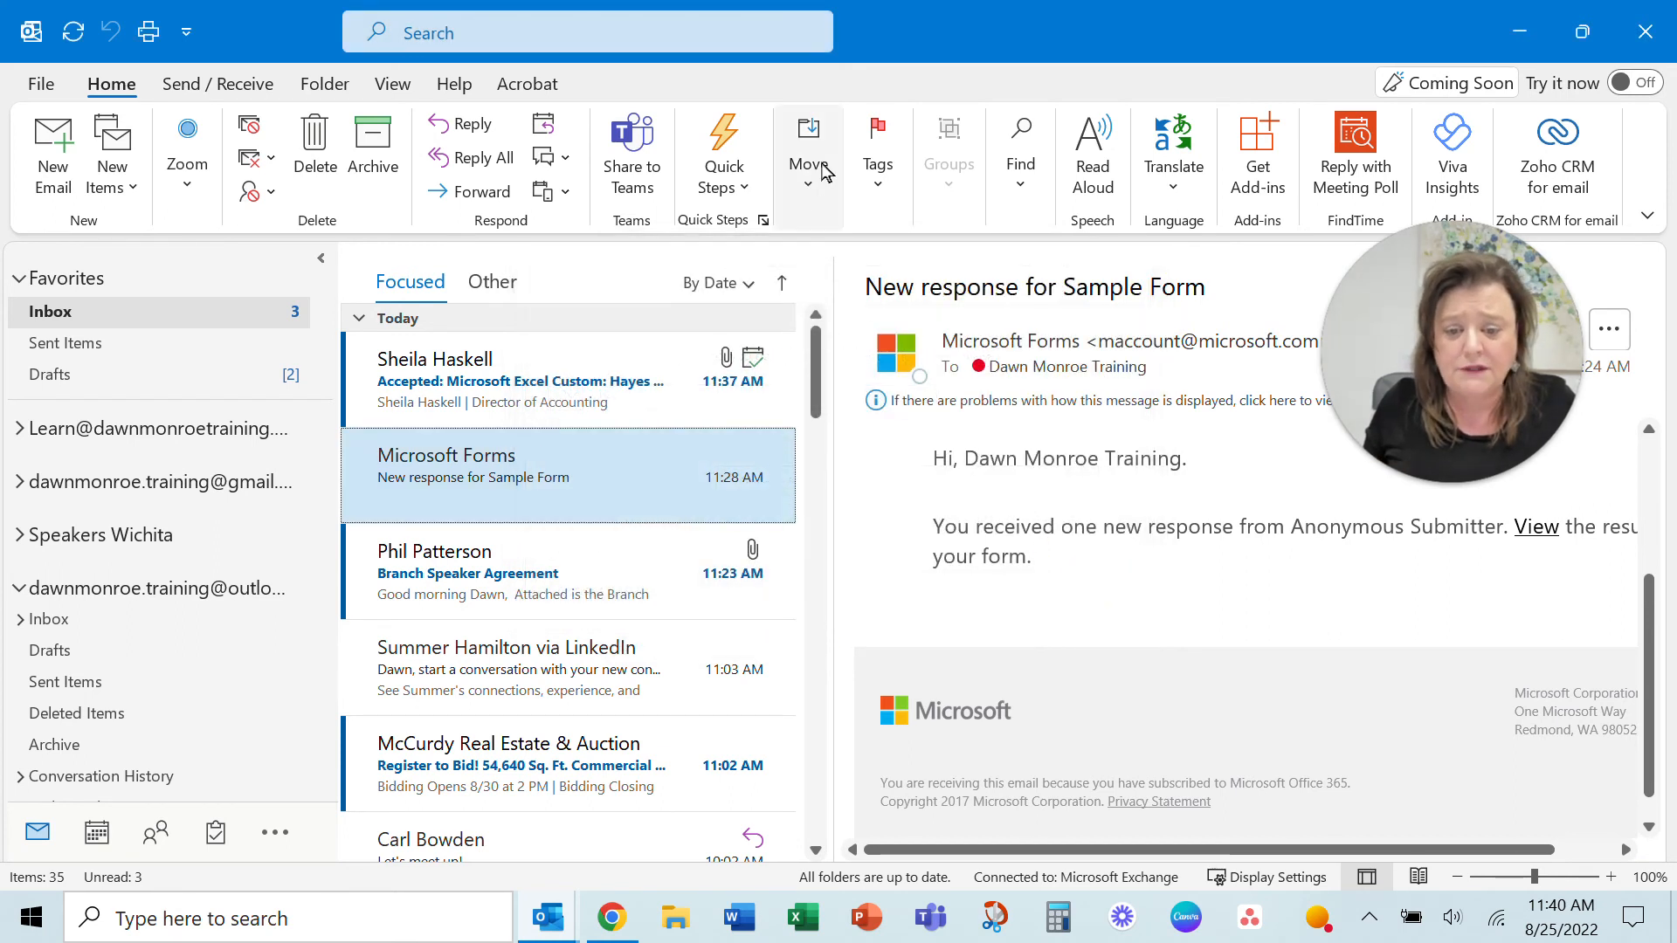
{"action": "left_click", "coordinate": [810, 179]}
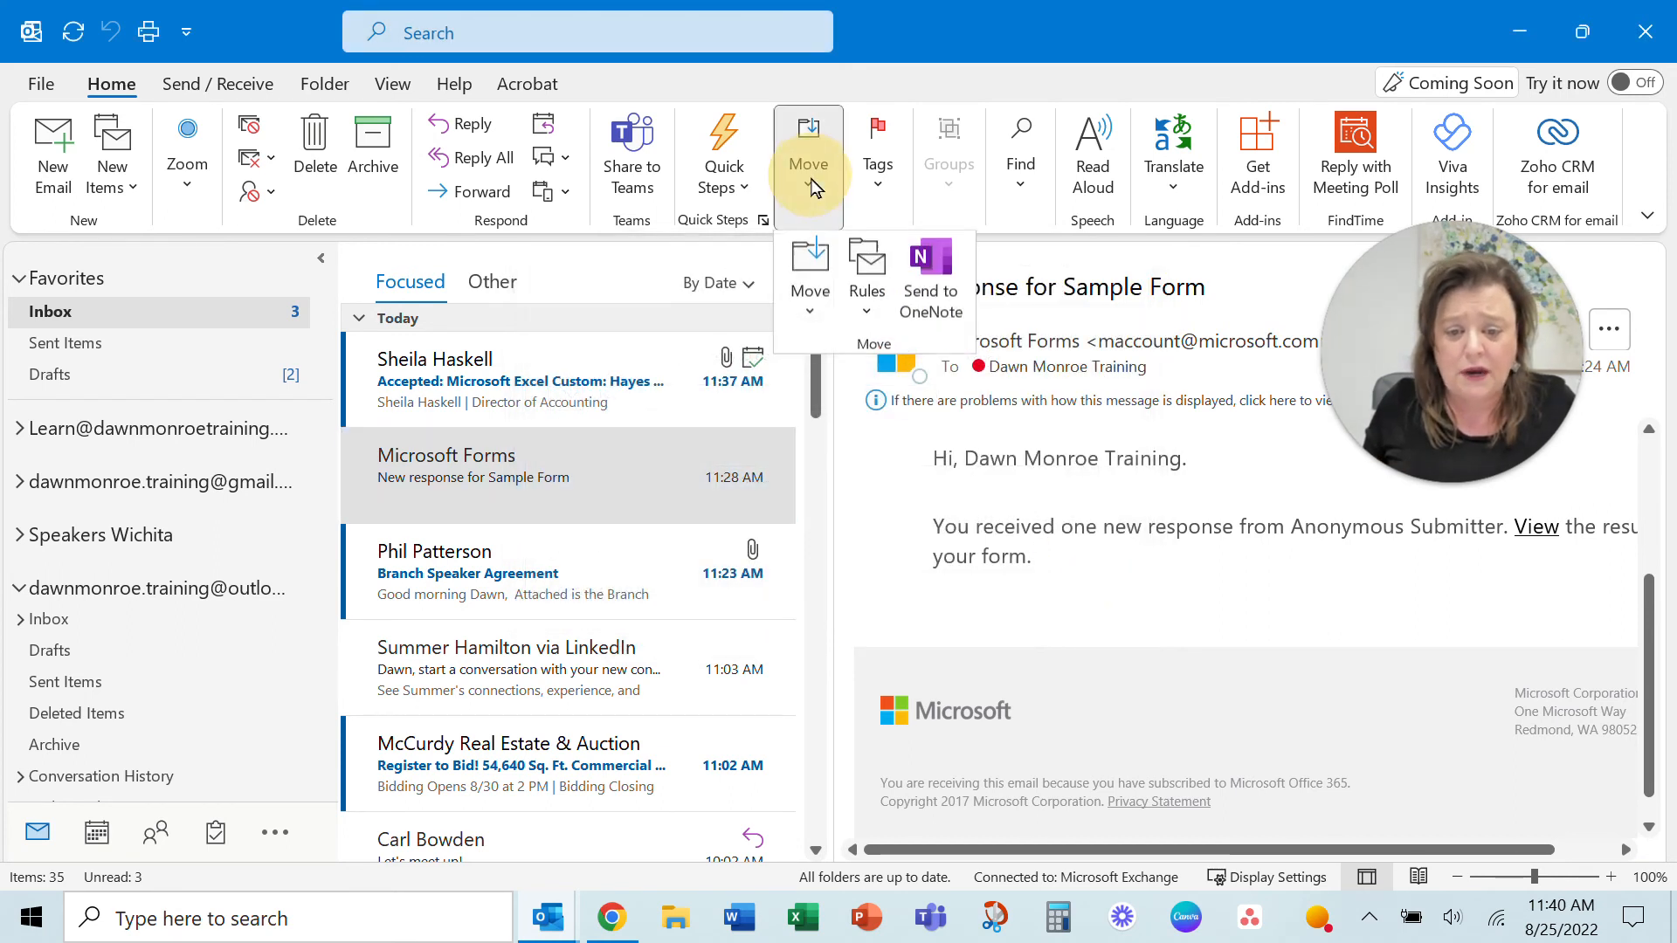
{"action": "left_click", "coordinate": [742, 180]}
{"action": "left_click", "coordinate": [742, 180]}
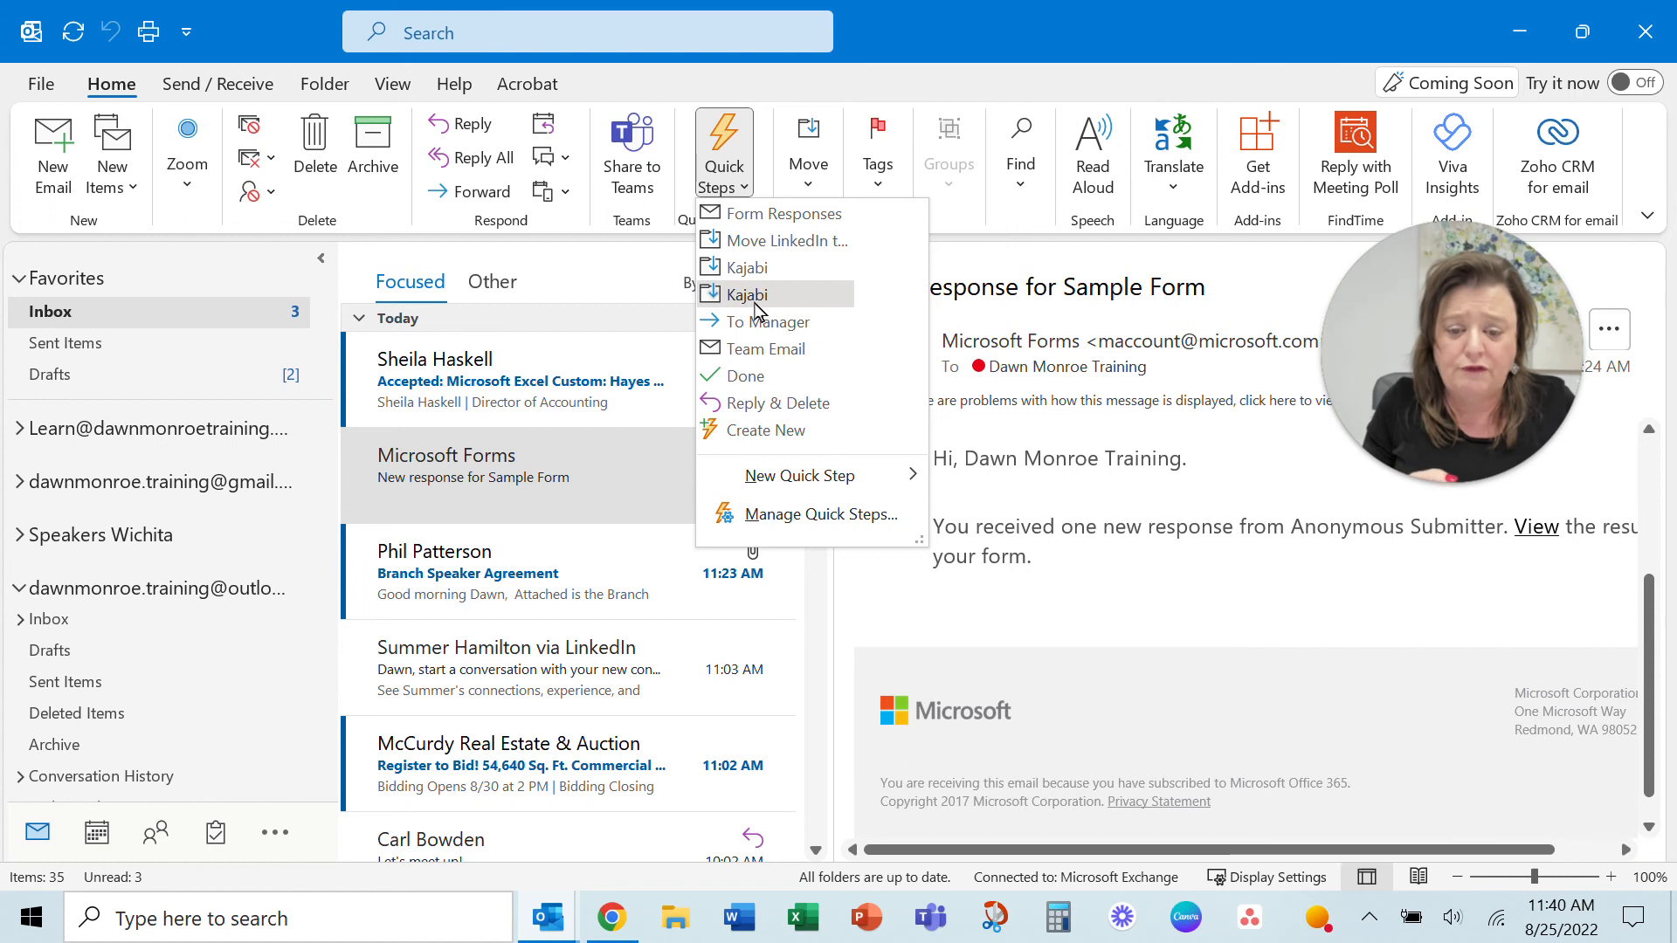
{"action": "left_click", "coordinate": [756, 186]}
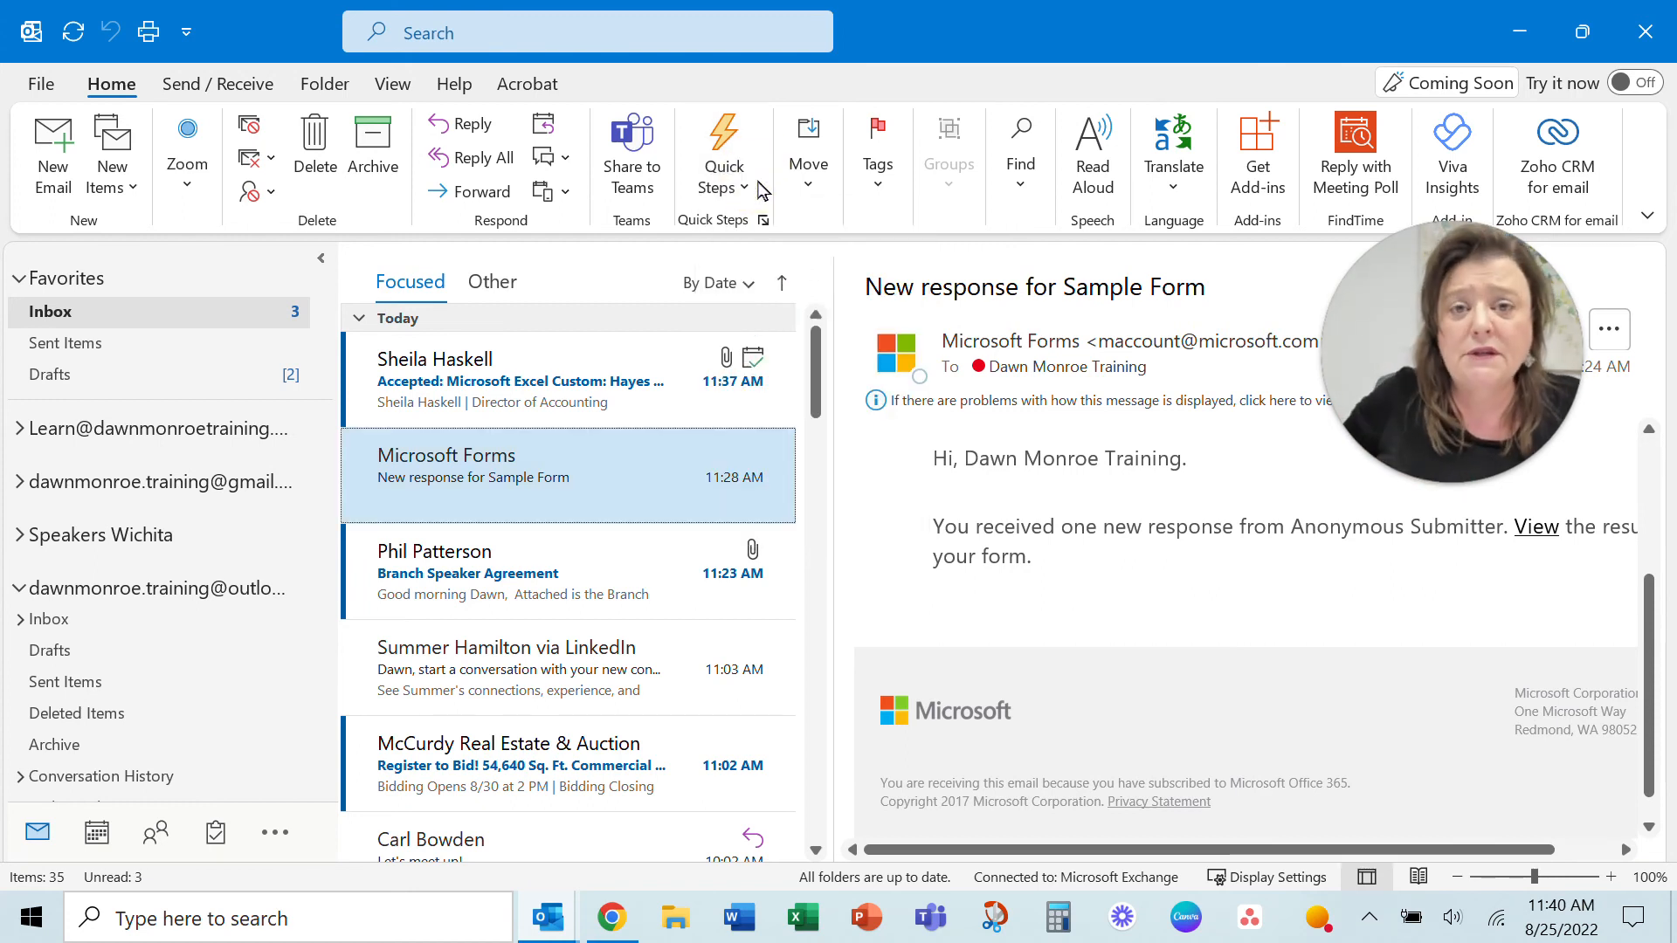
Create a rule from the notification with From Microsoft Forms as its condition, and proceed through the advanced options to the action choices
{"action": "left_click", "coordinate": [812, 194]}
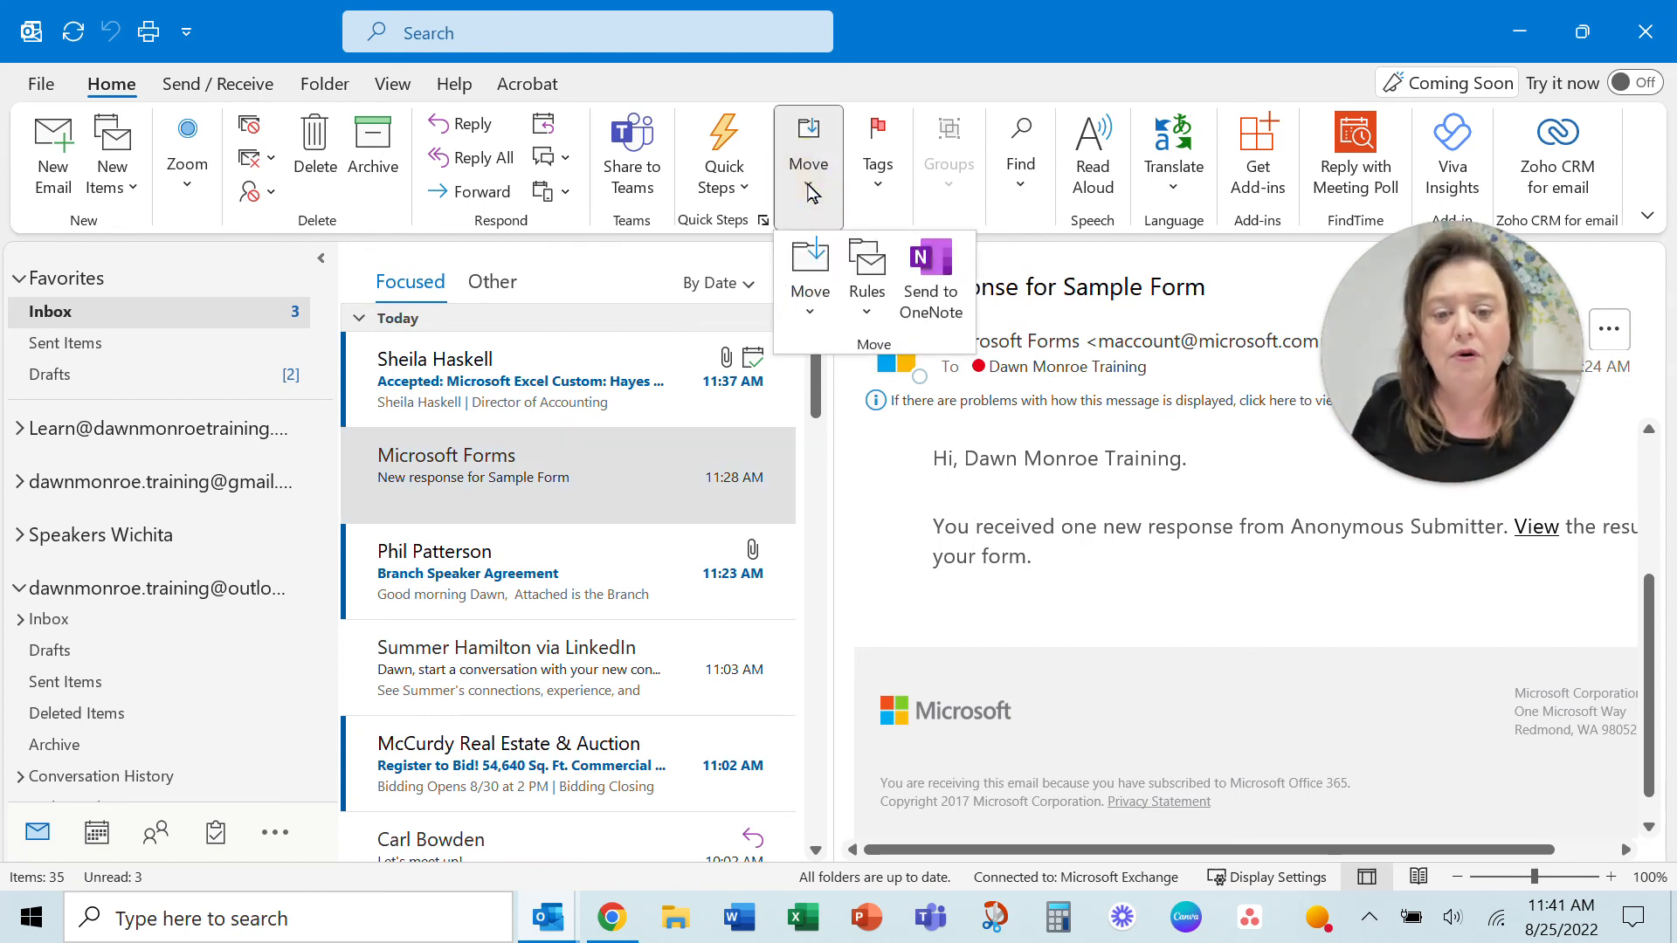
{"action": "left_click", "coordinate": [868, 315]}
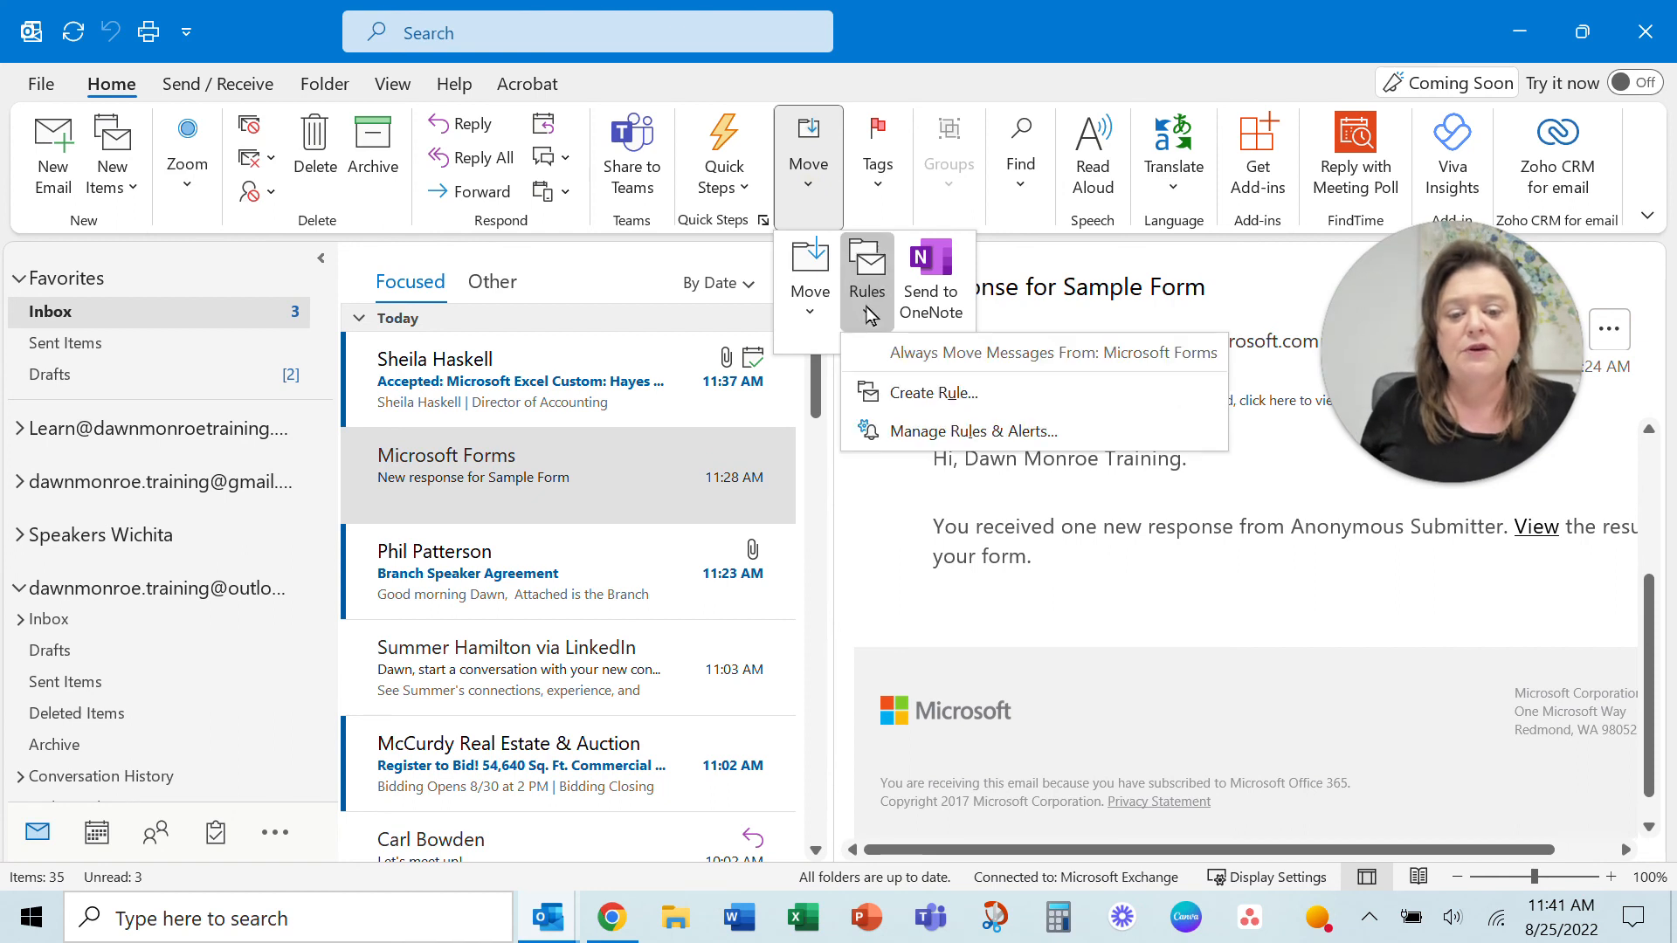
{"action": "left_click", "coordinate": [932, 393]}
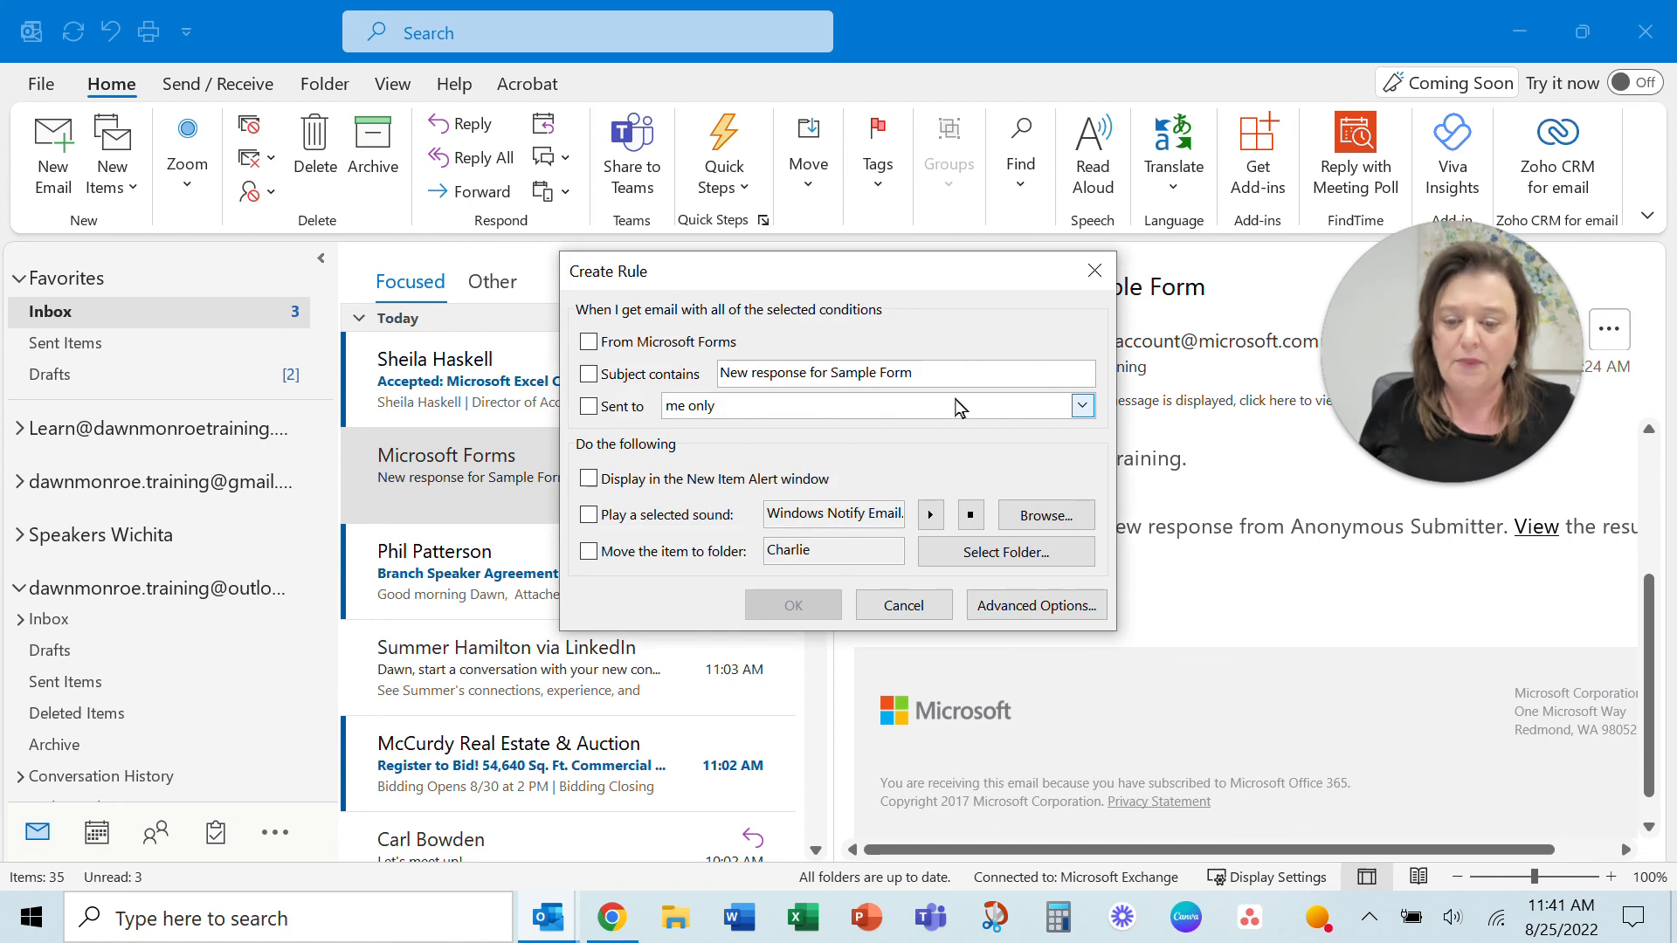
{"action": "left_click", "coordinate": [589, 343]}
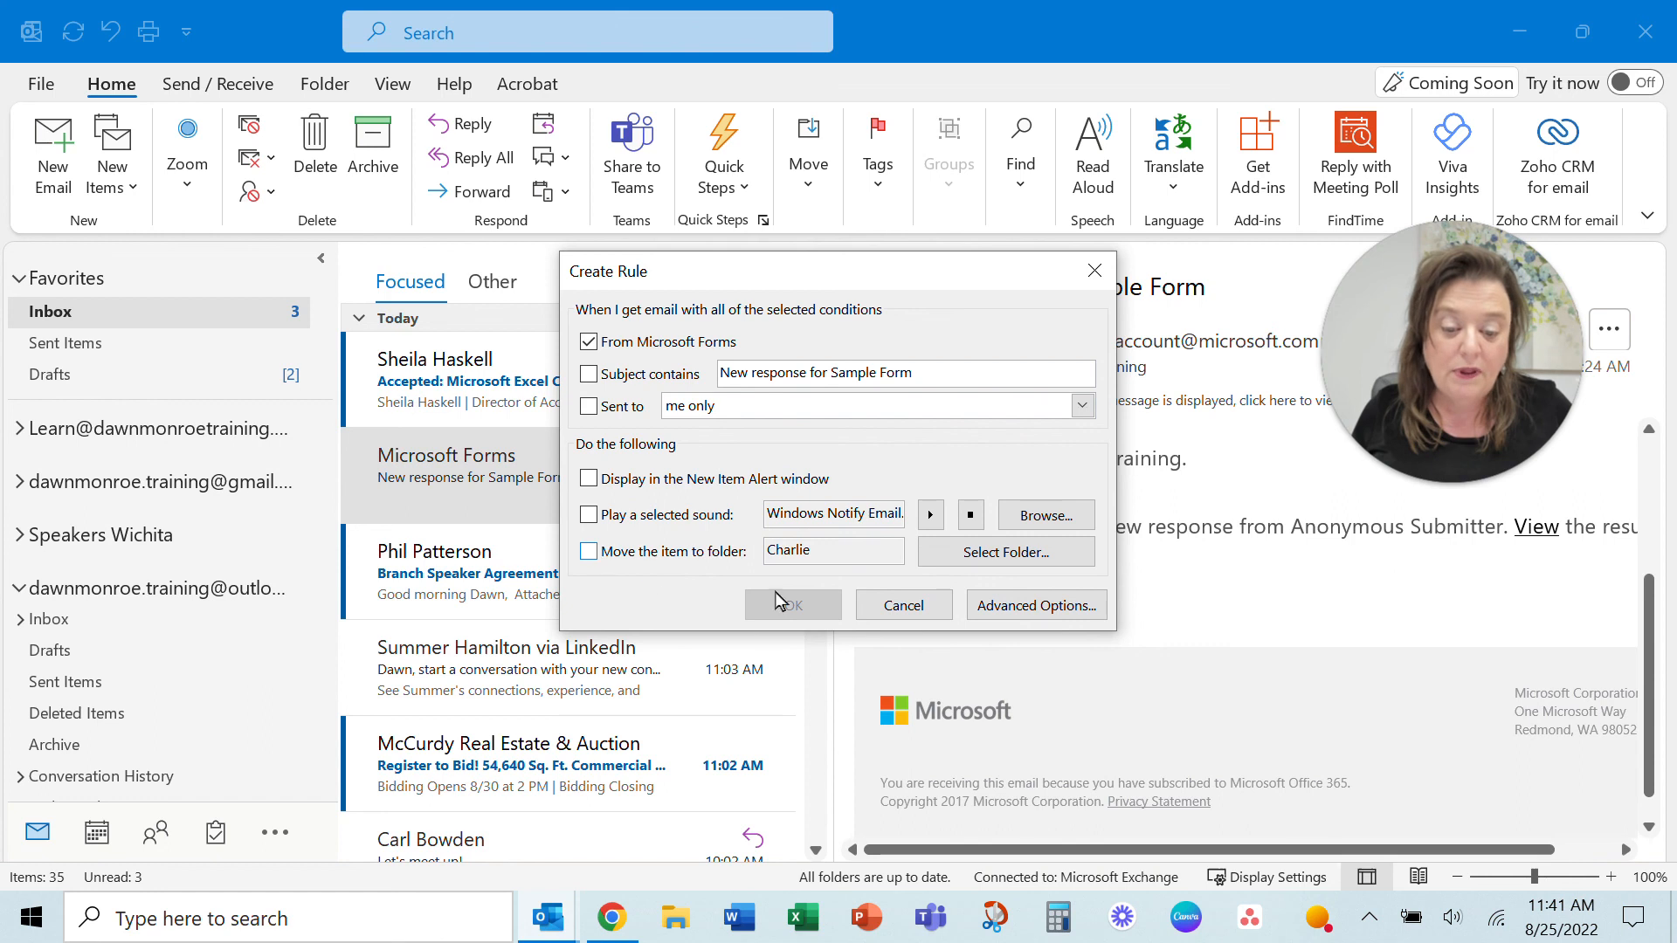
{"action": "left_click", "coordinate": [1033, 609]}
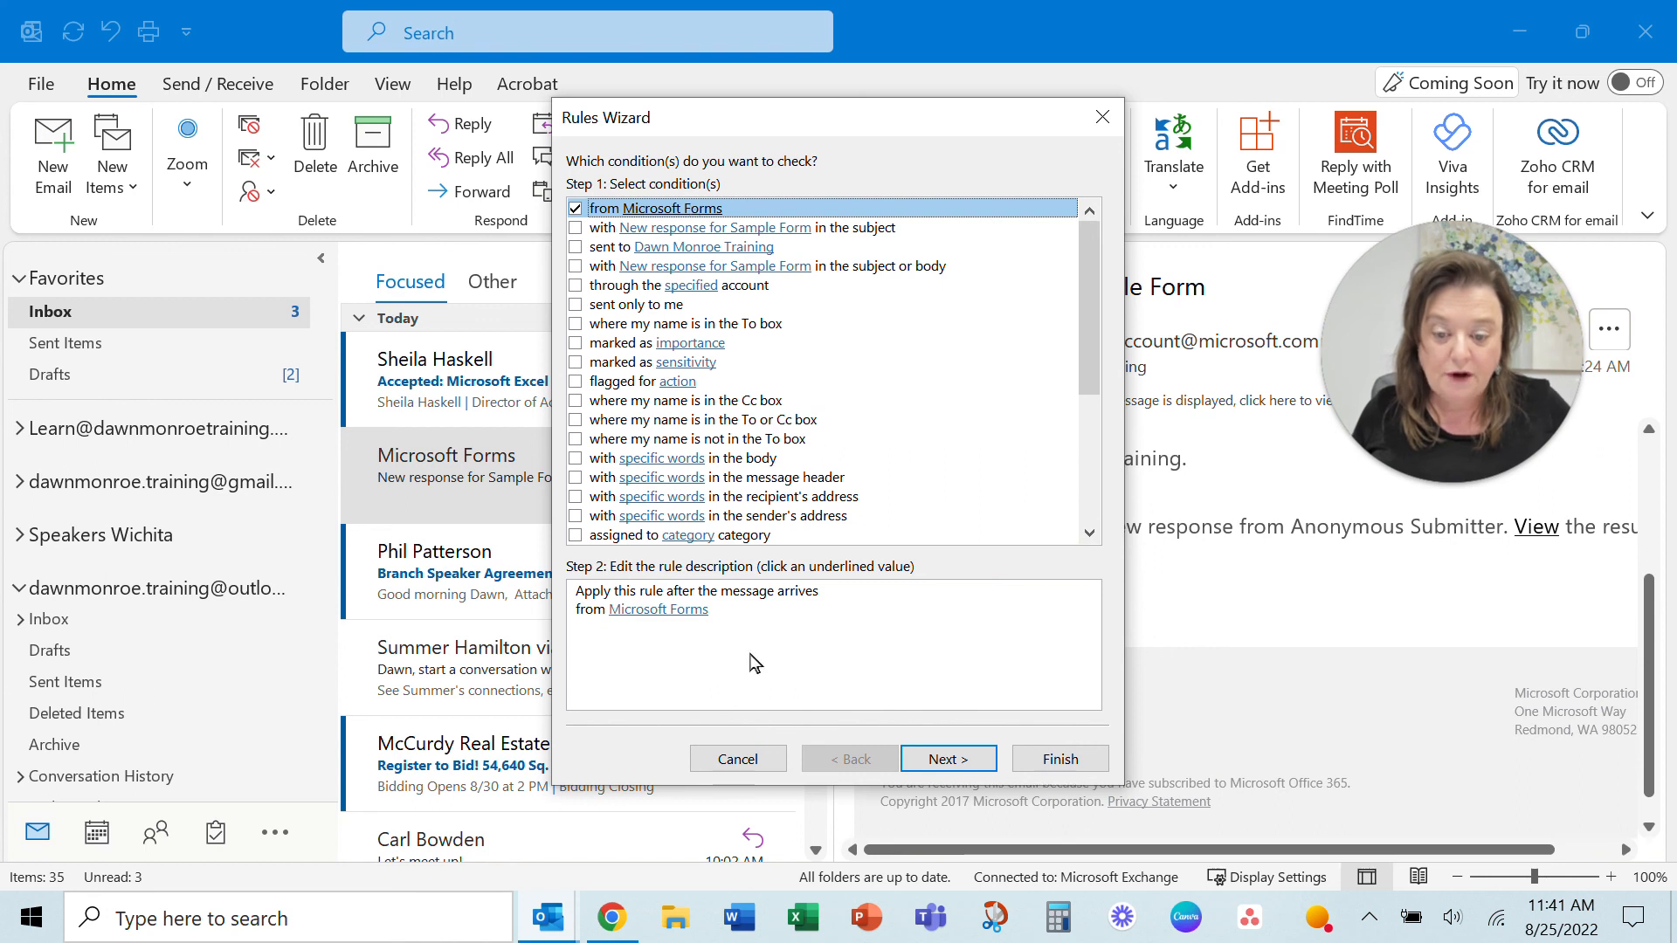
{"action": "left_click", "coordinate": [950, 760]}
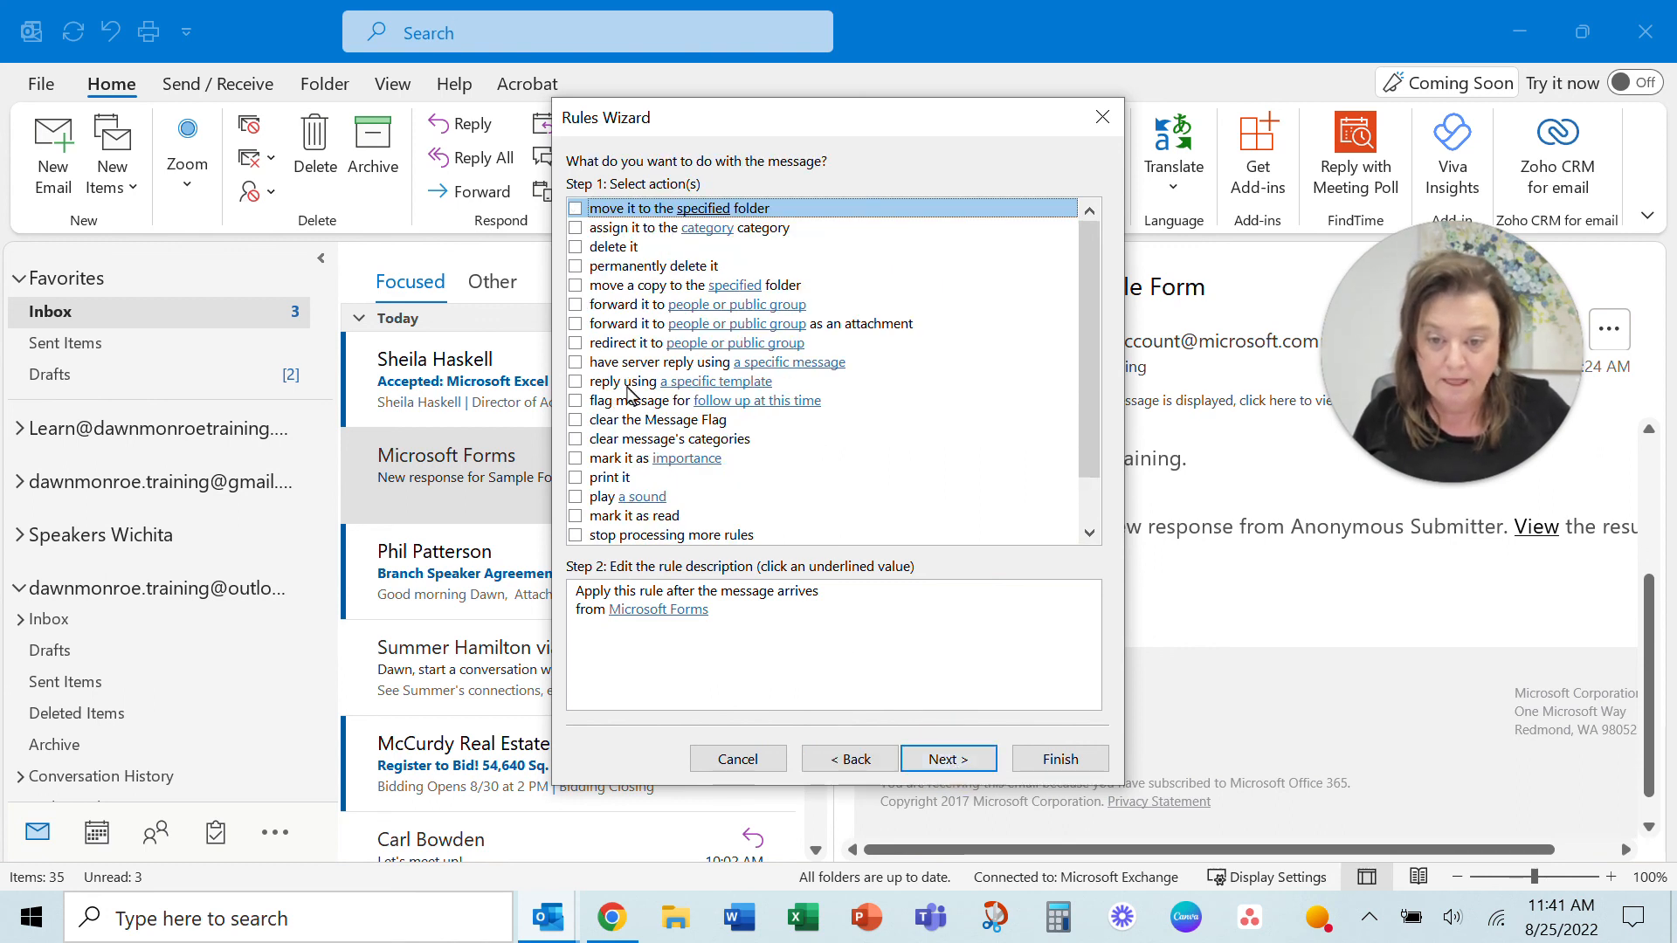